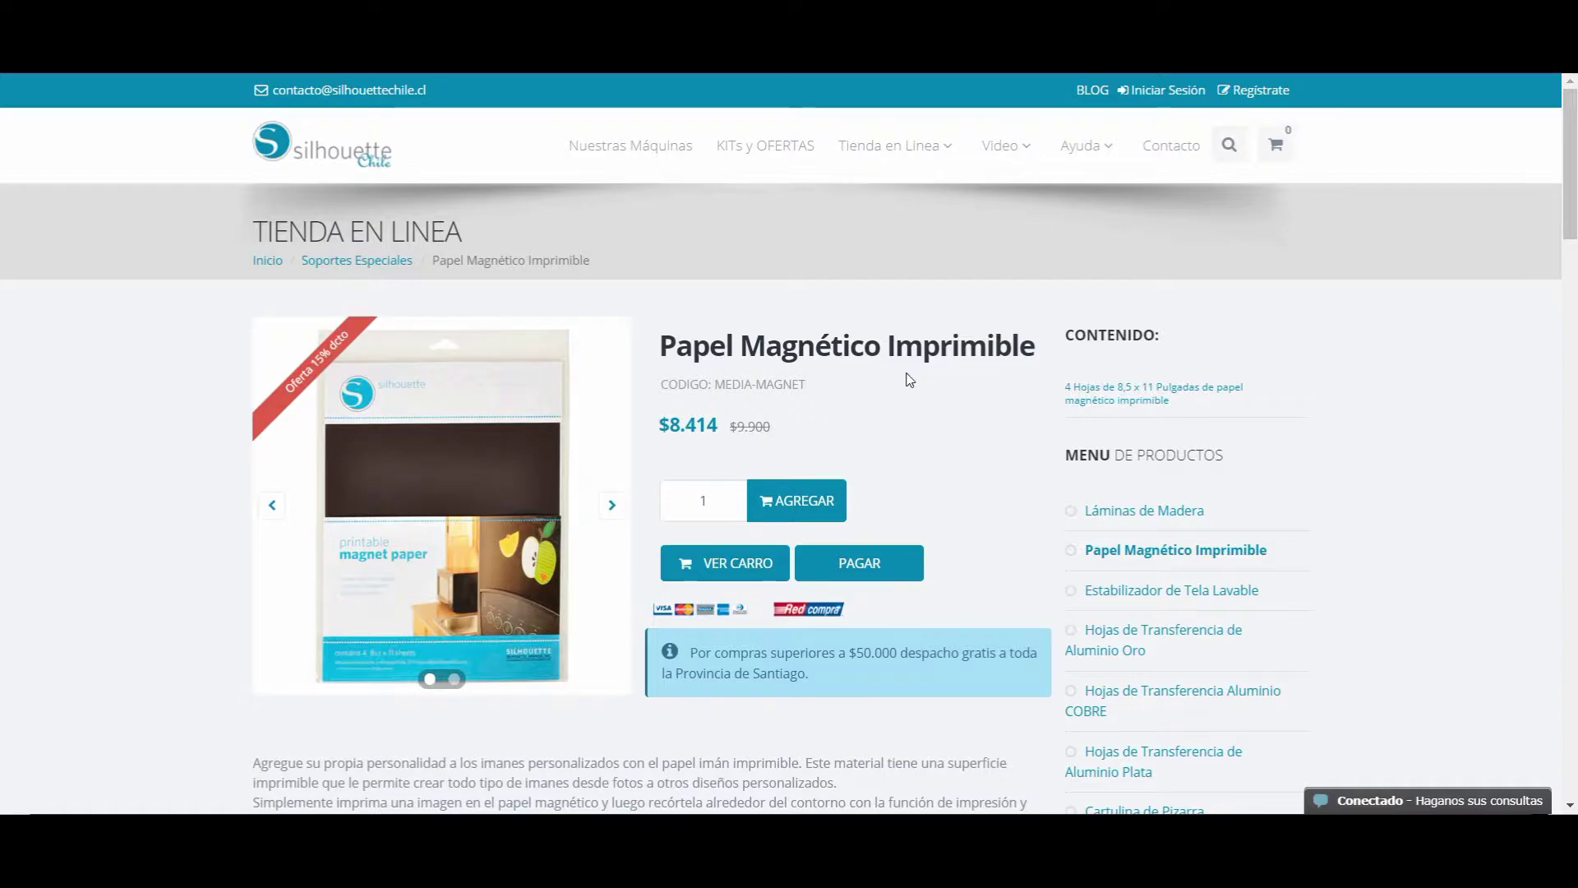
scroll(733, 422, "down", 4)
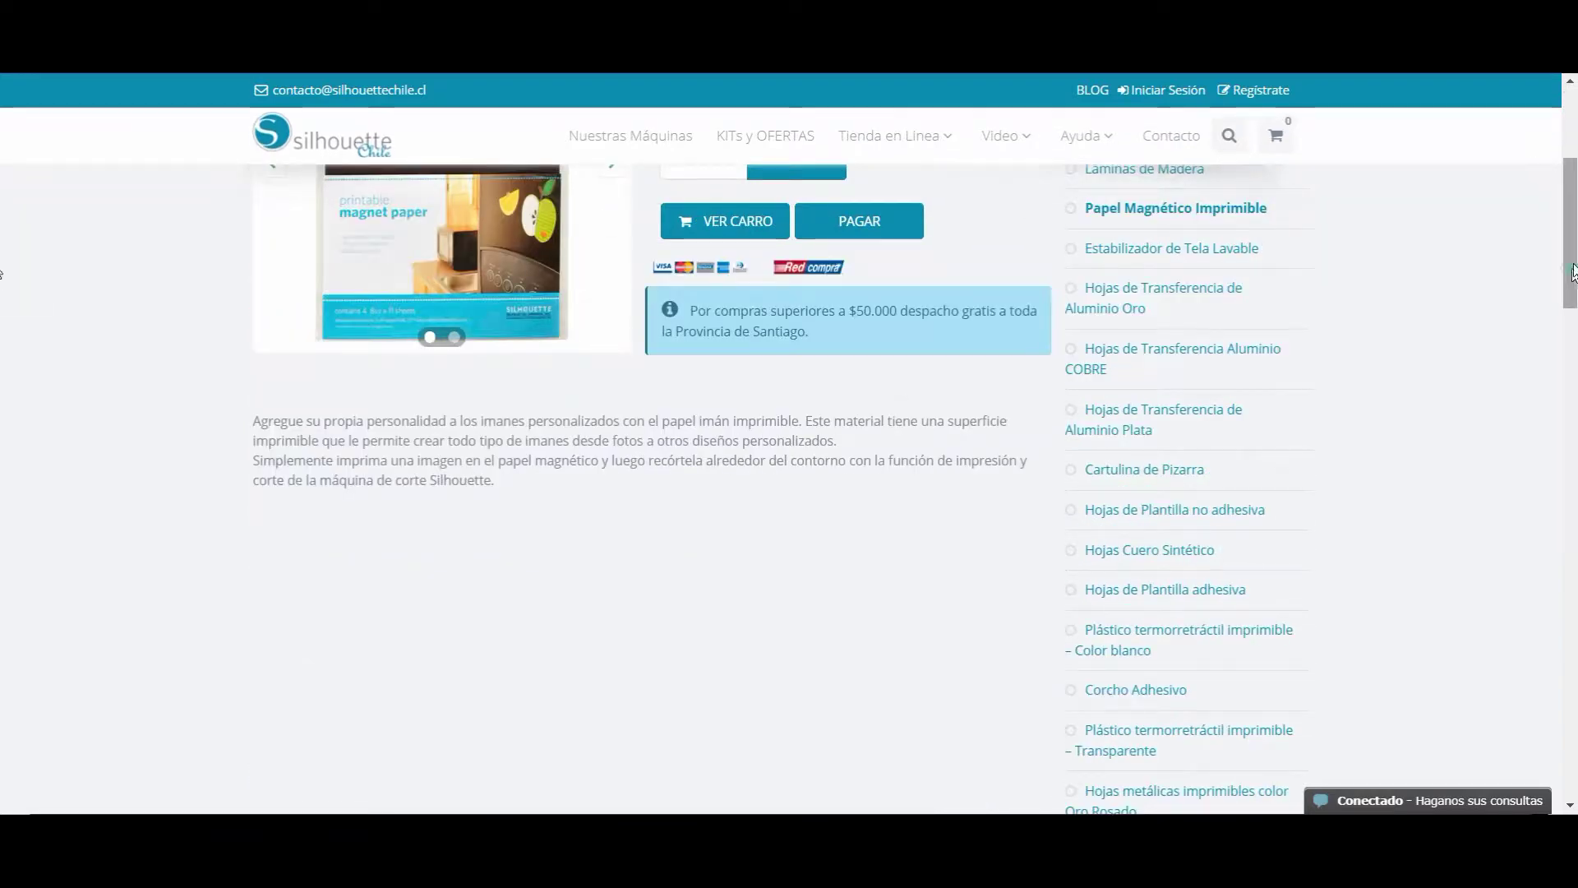
scroll(734, 423, "up", 3)
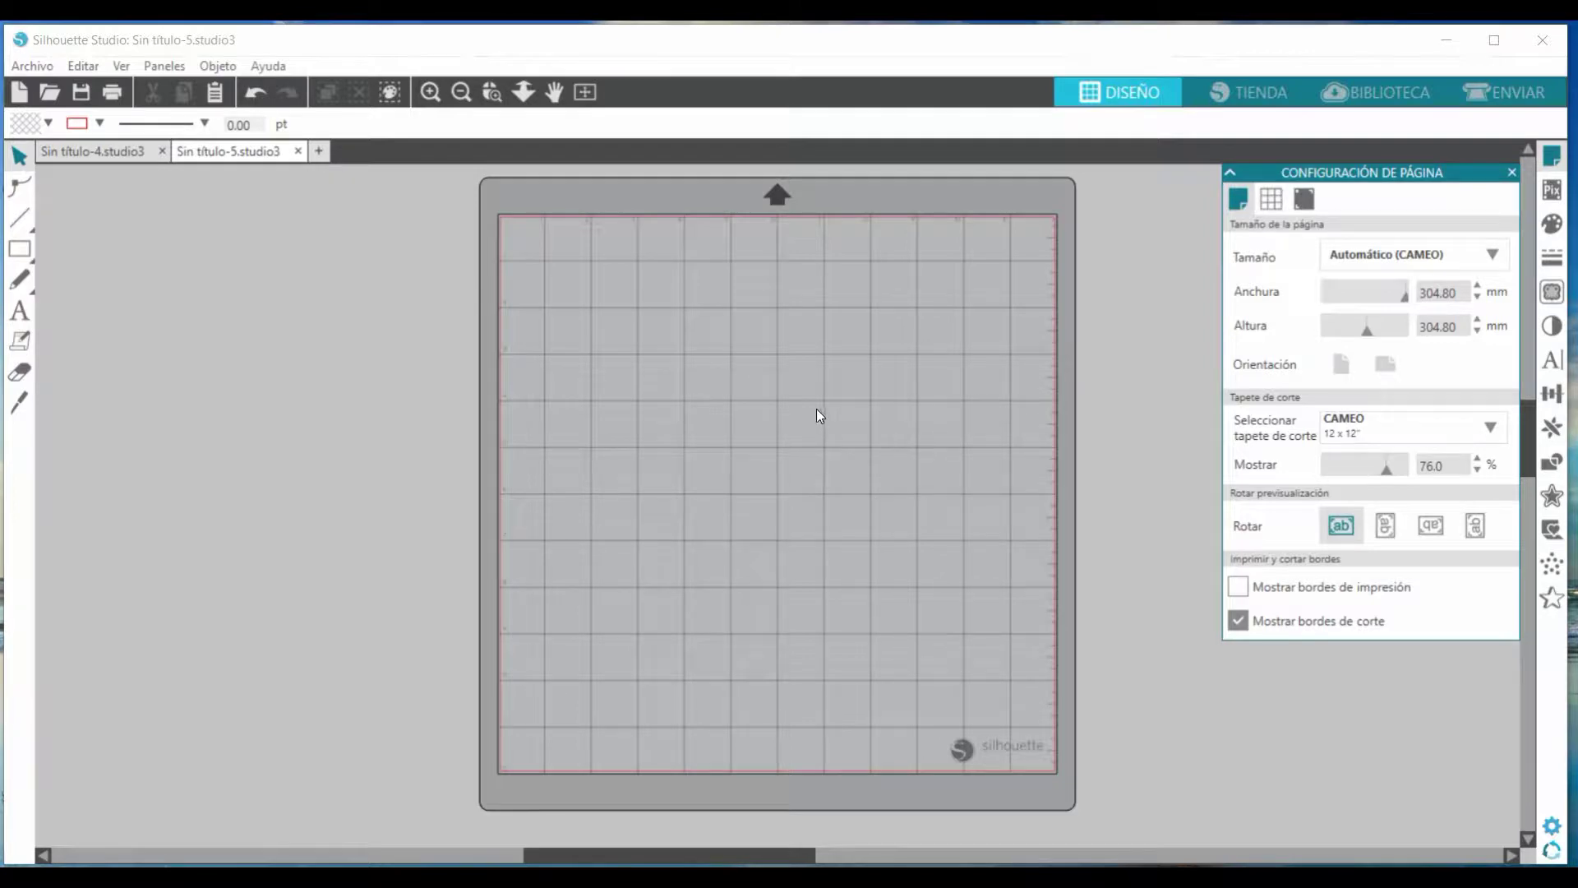
- Bring the RECUERDO image from the desktop into the open Sin título-5 design
left_click(1501, 40)
left_click(1505, 40)
left_click_drag(324, 57, 718, 65)
left_click_drag(271, 53, 1260, 440)
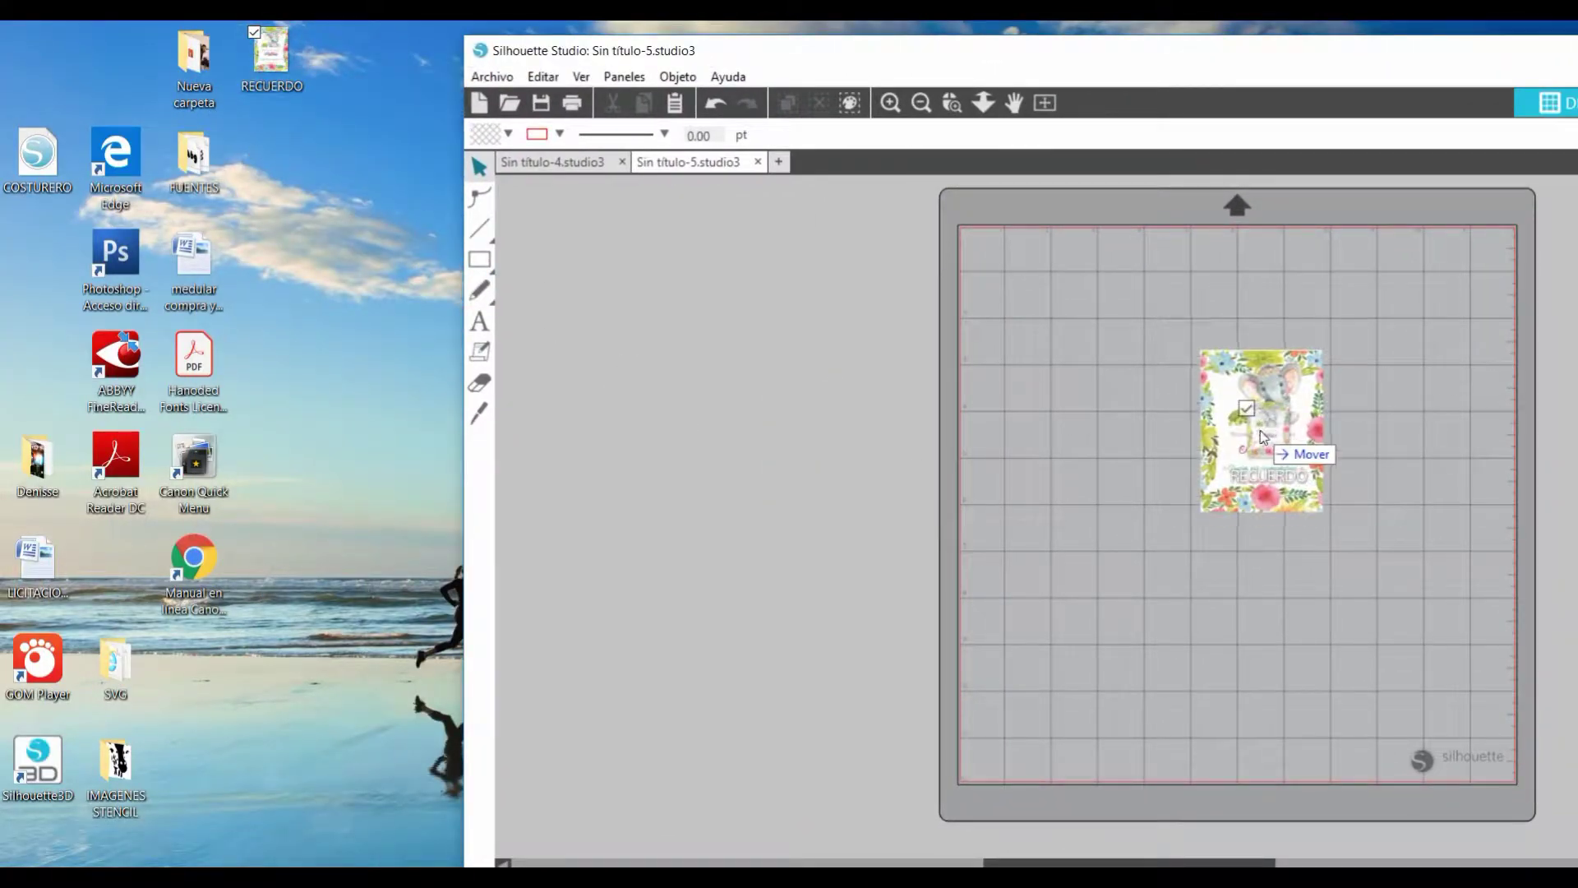
left_click_drag(1221, 55, 757, 80)
left_click(1486, 74)
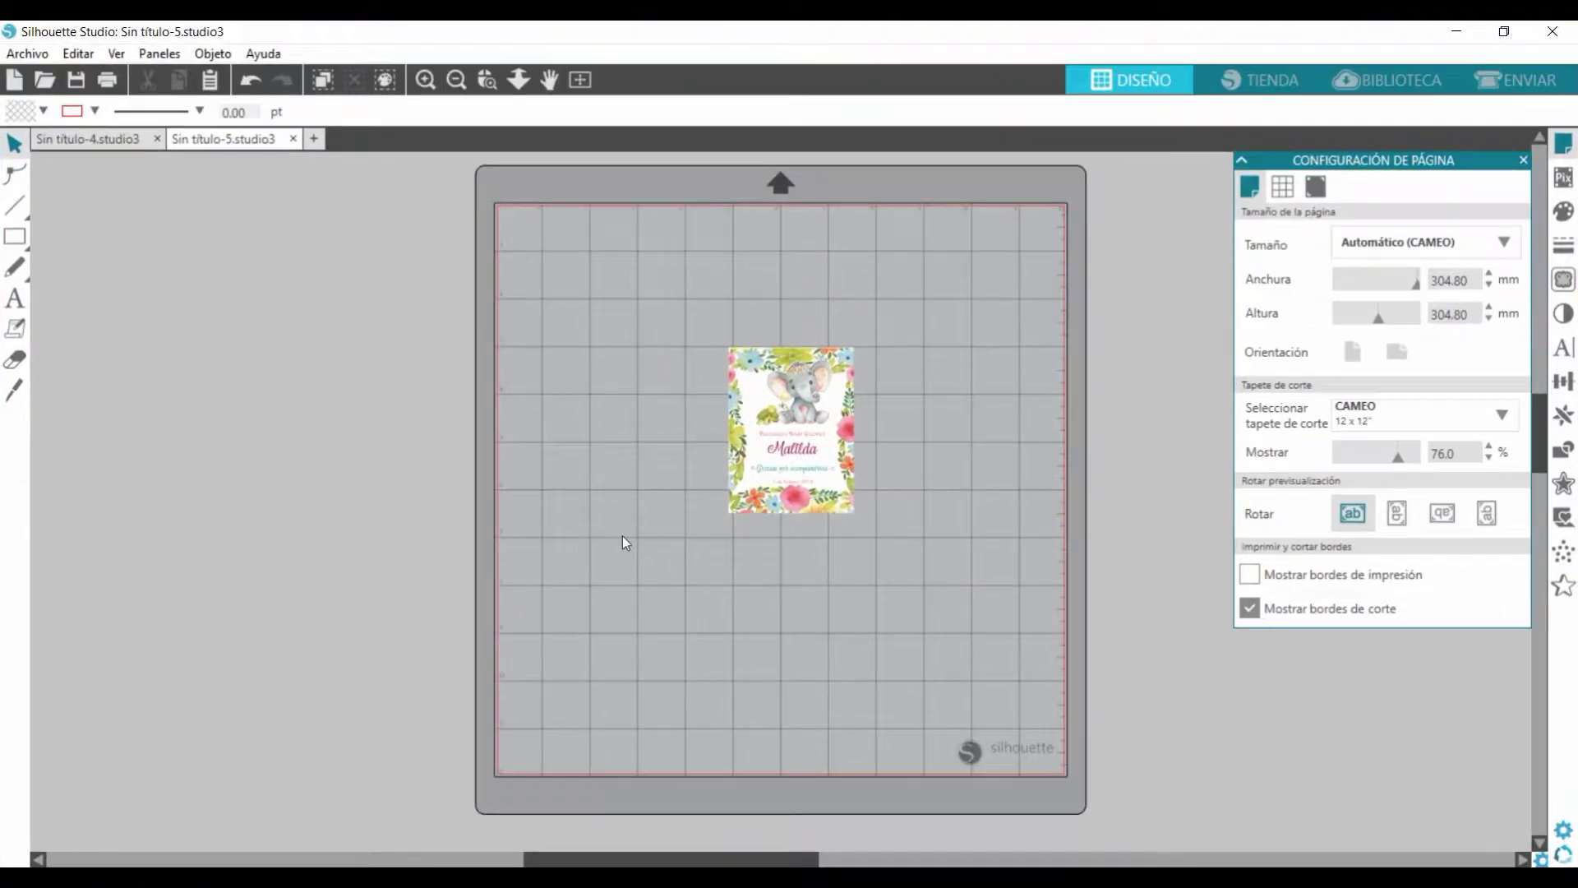
- Move the imported elephant card image to the upper-left area of the cutting mat
left_click(806, 462)
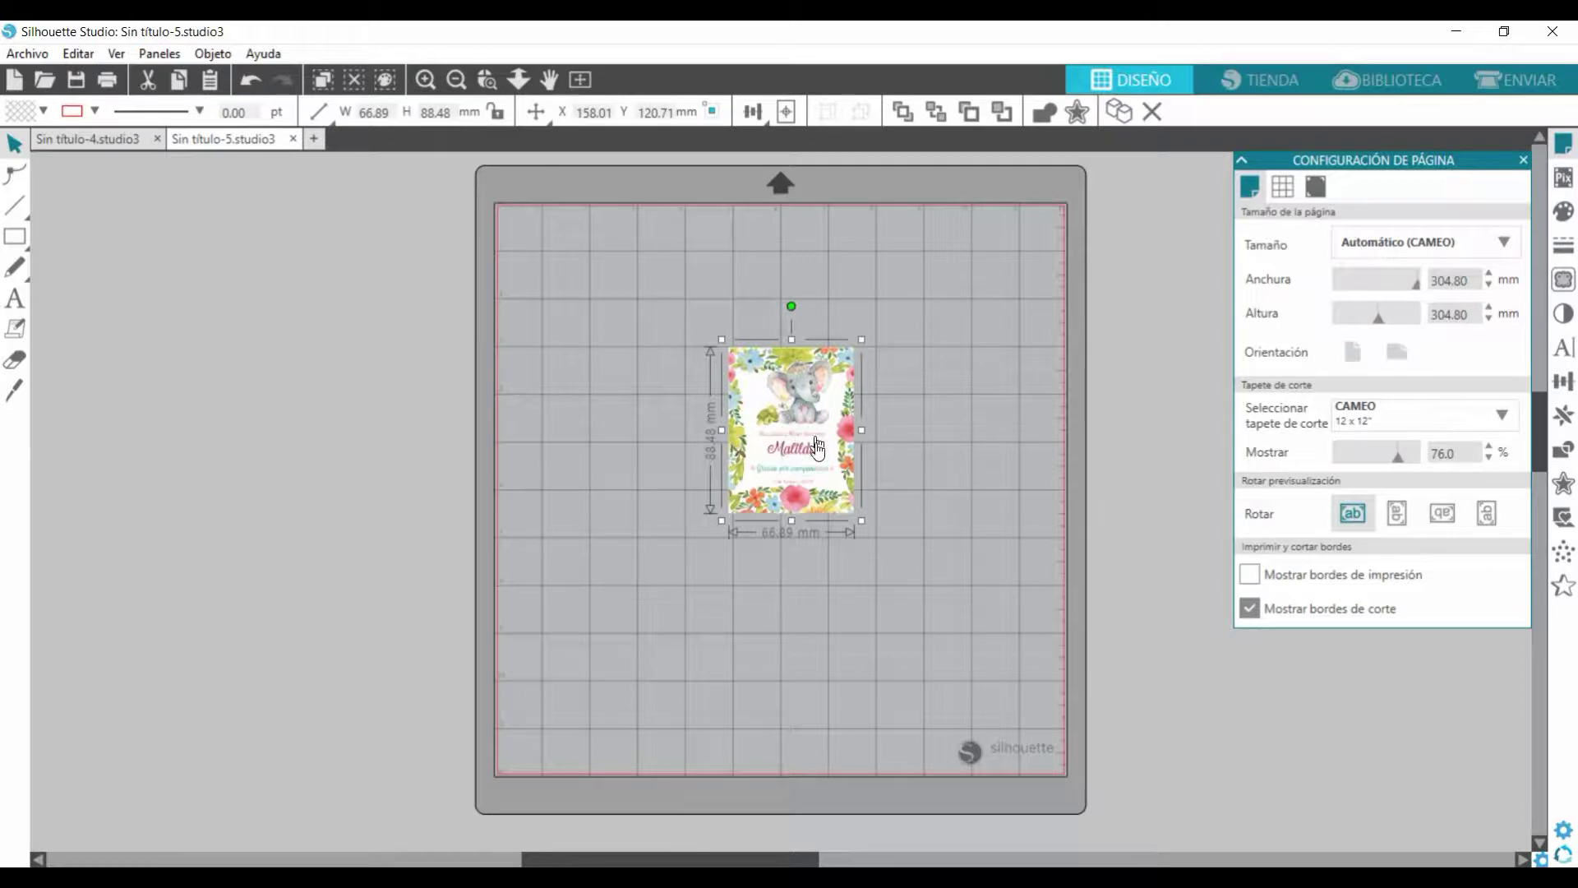
left_click_drag(809, 450, 653, 358)
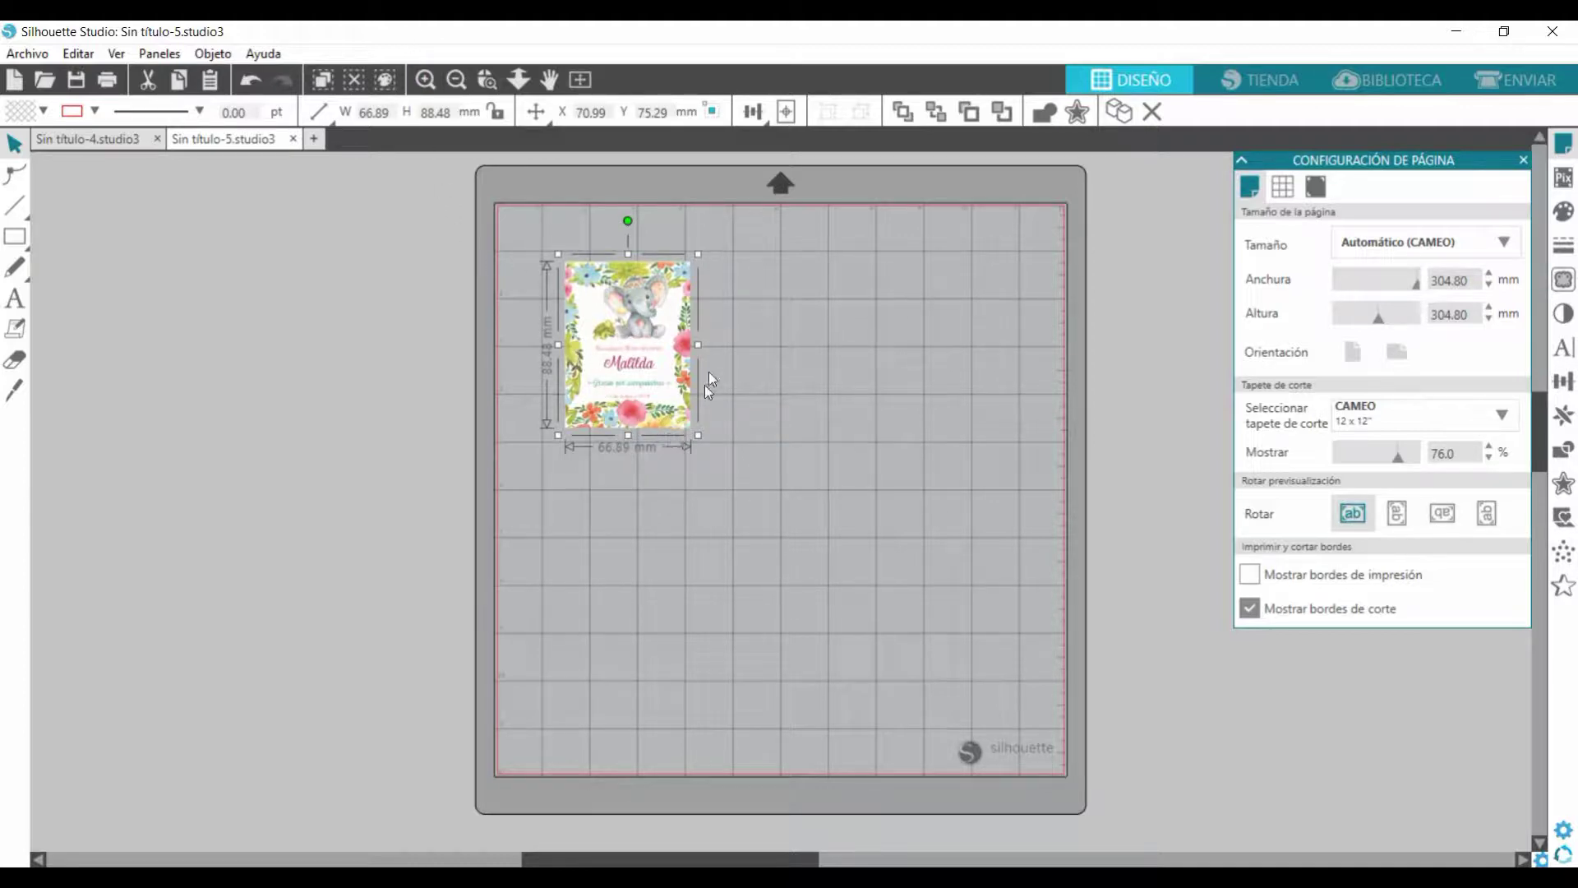
left_click(571, 495)
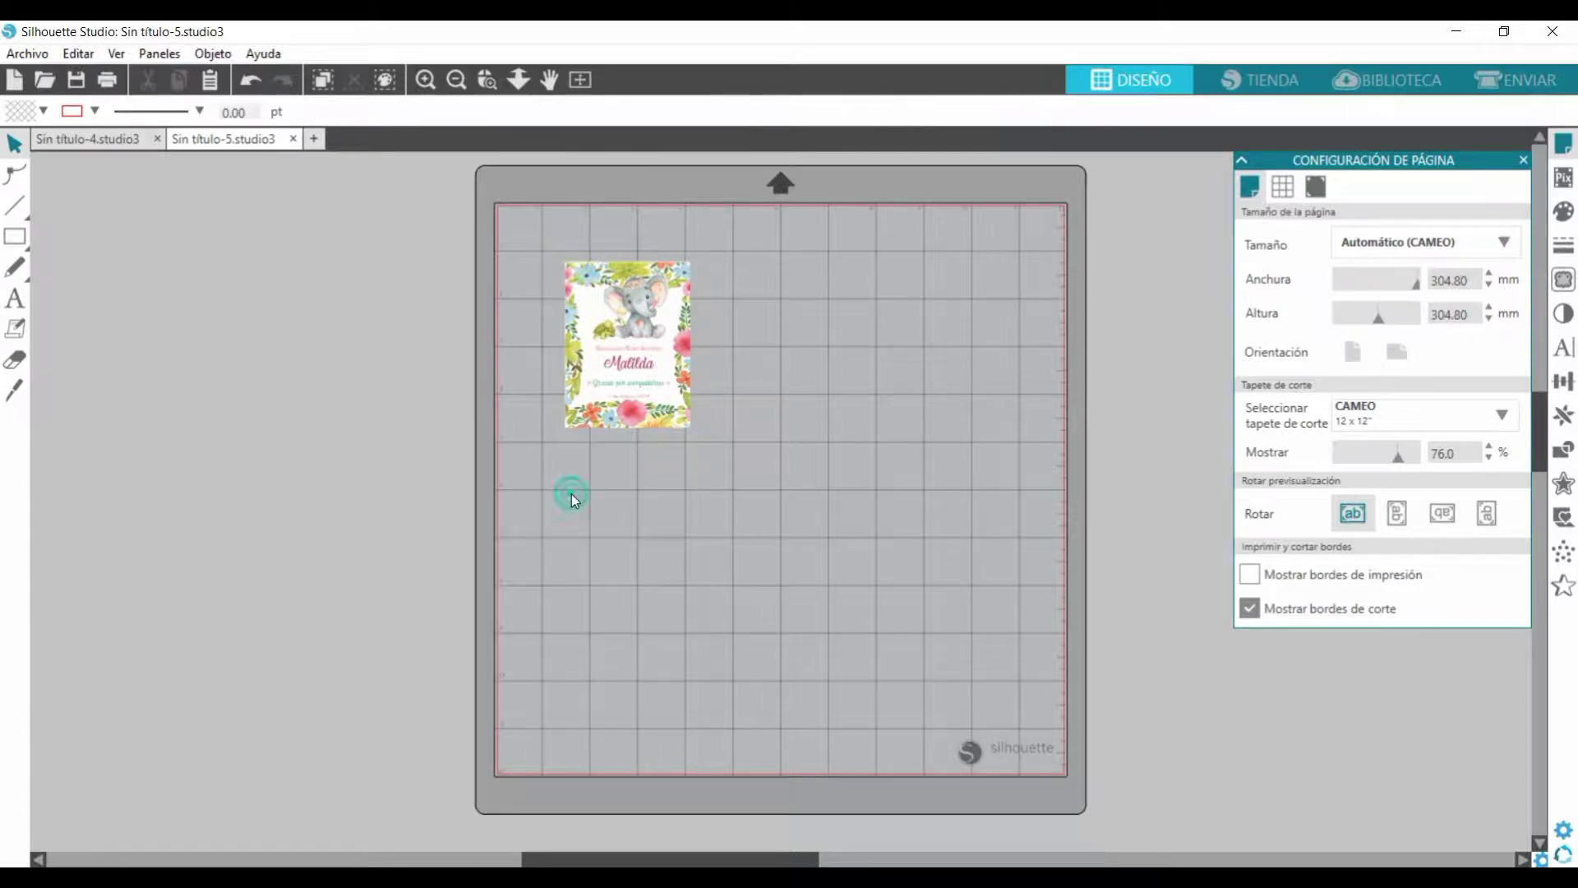
left_click_drag(629, 358, 617, 359)
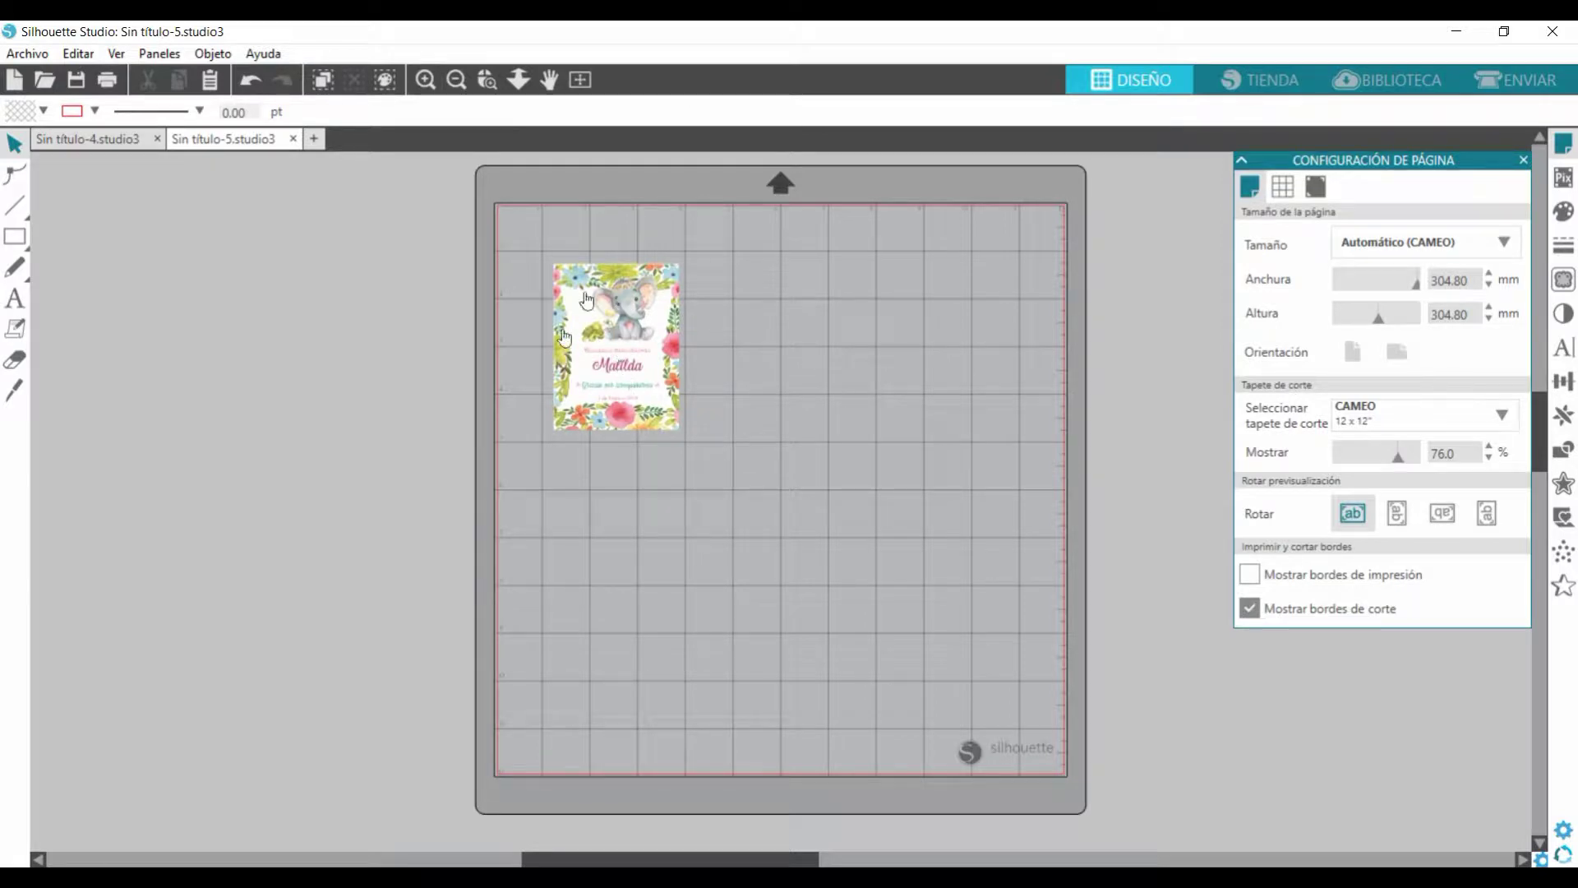
- Set the page size to Carta (8.5 x 11.0 in)
left_click(1363, 246)
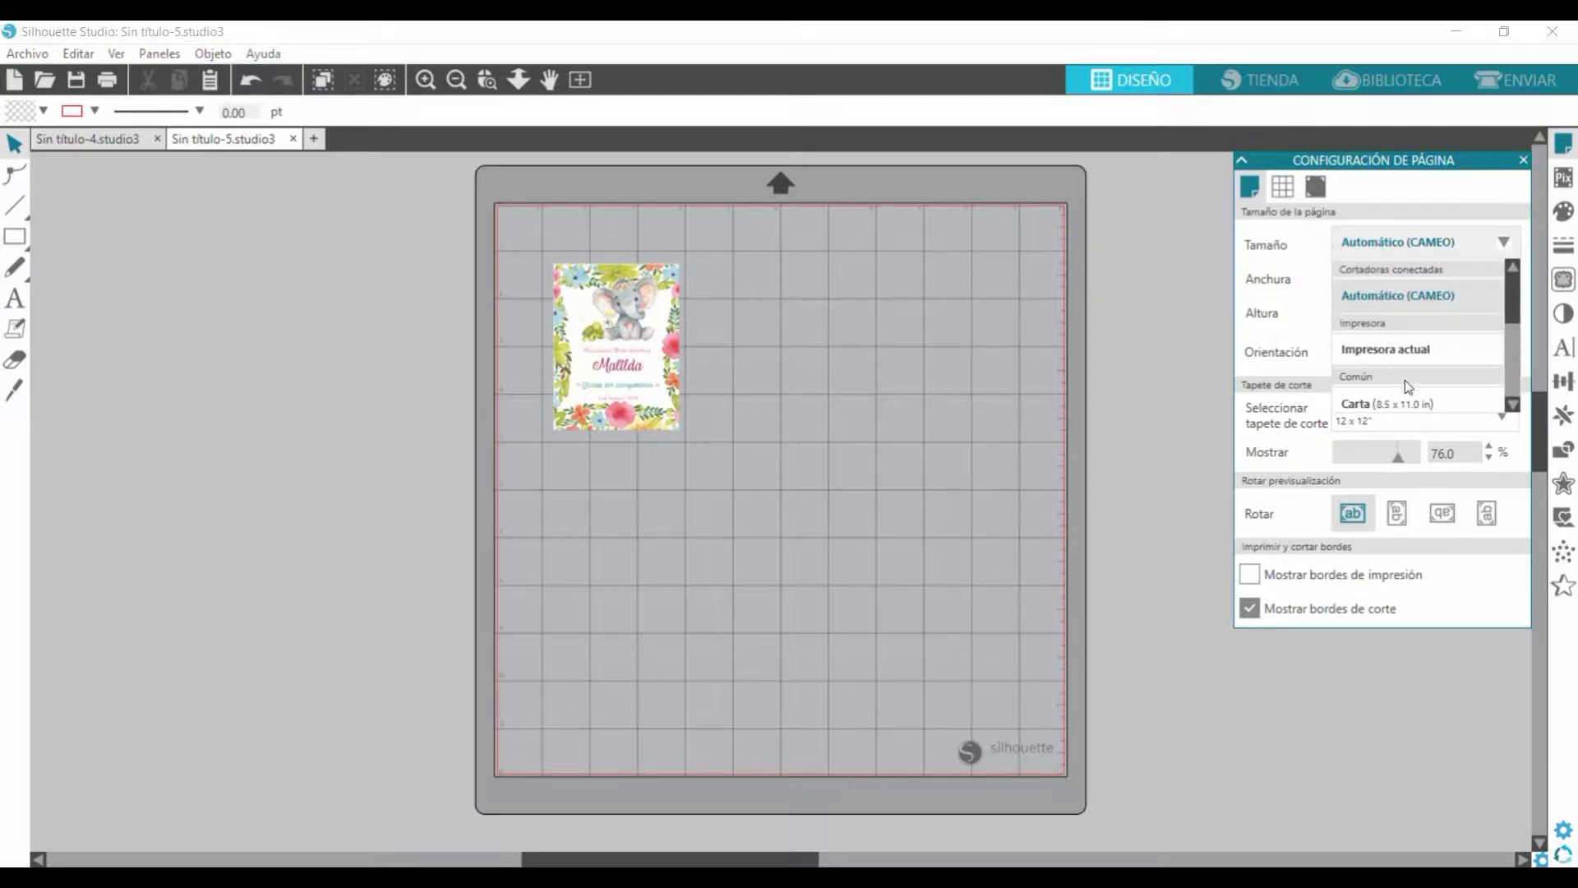
left_click(1515, 314)
scroll(1512, 330, "down", 2)
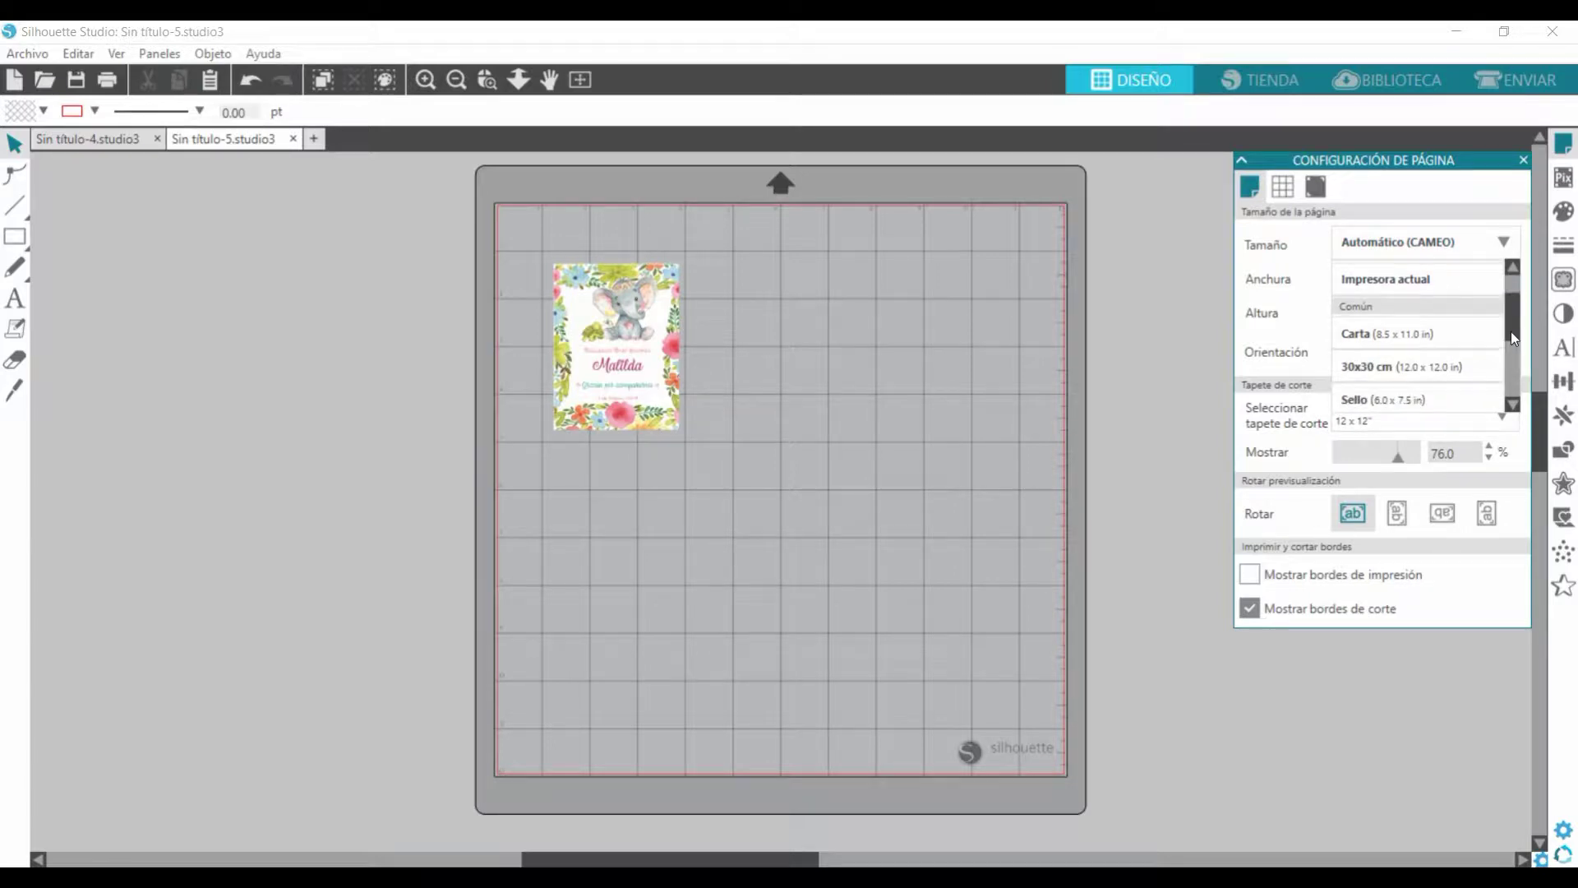
left_click(1365, 339)
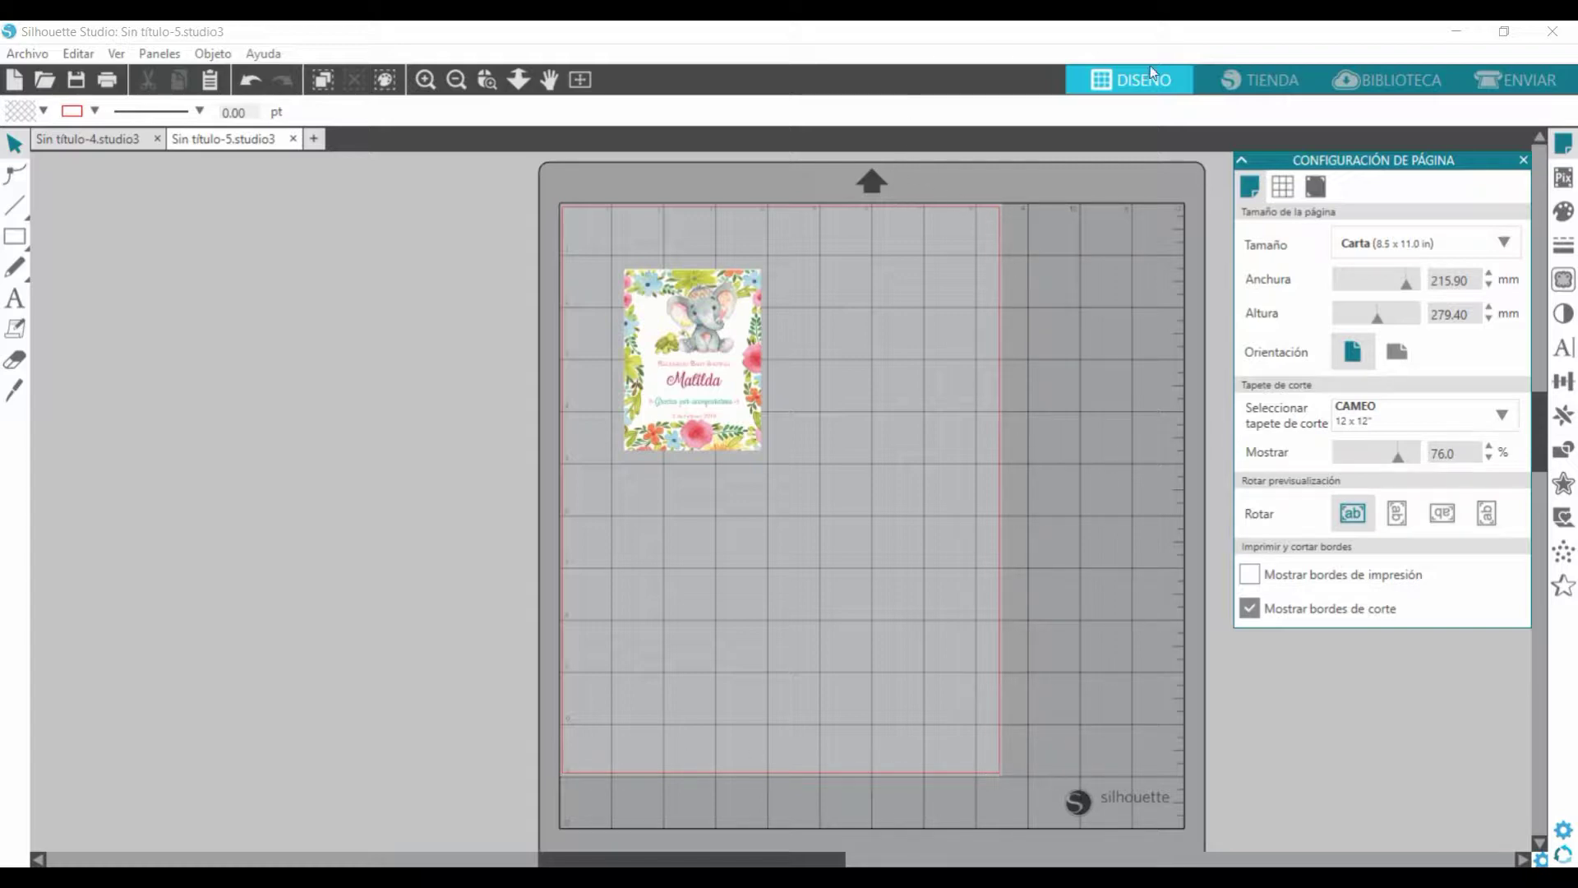
- Turn on registration marks of Tipo 1 (CAMEO, Portrait, Curio)
left_click(1315, 189)
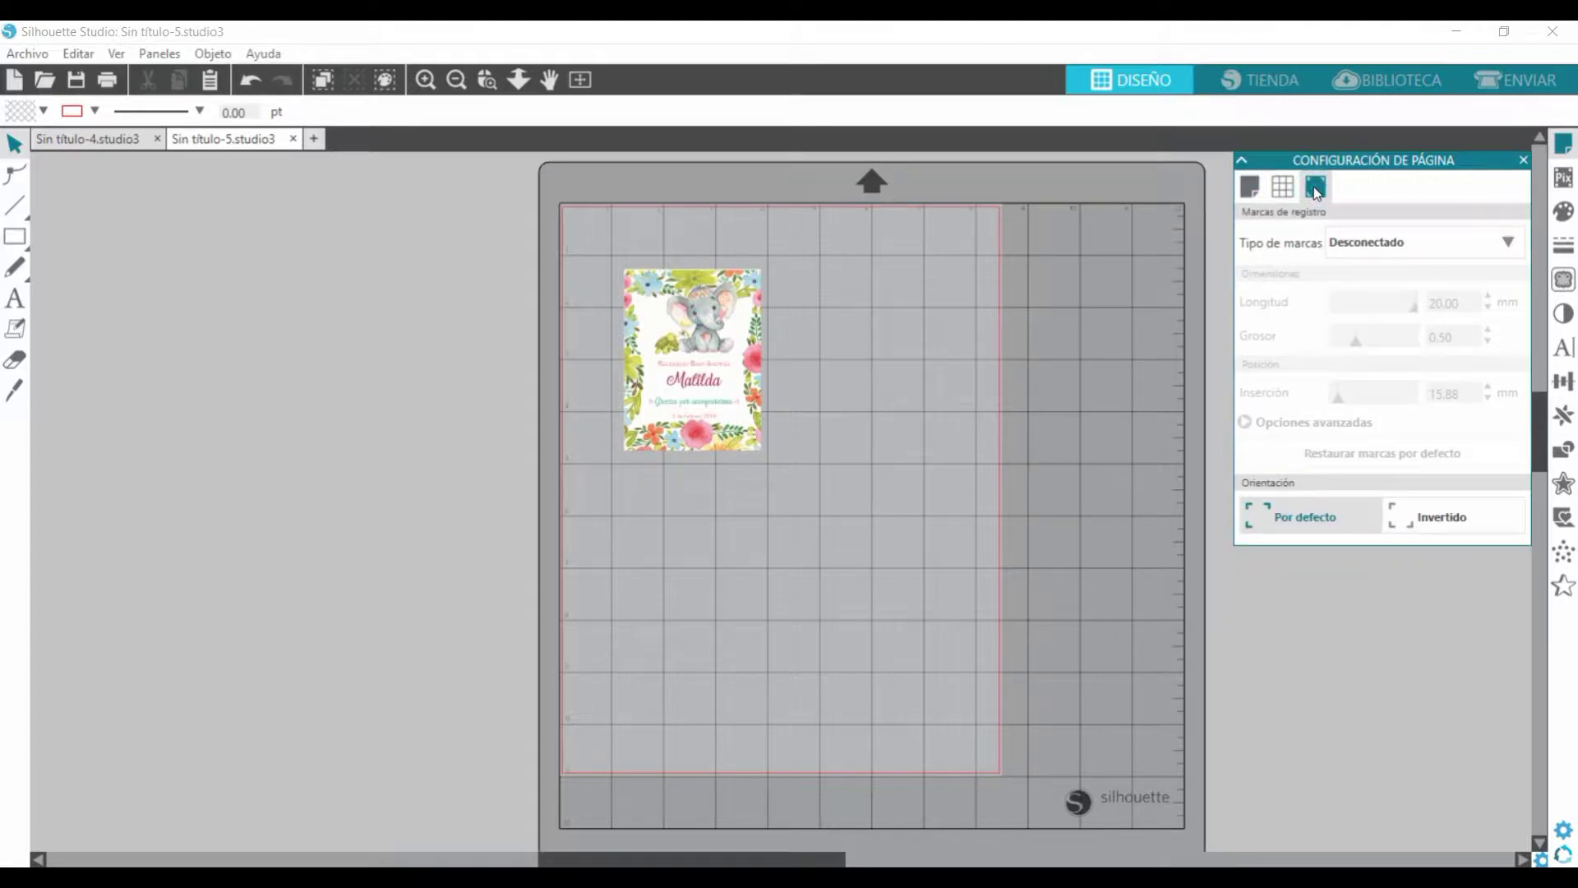
left_click(1359, 243)
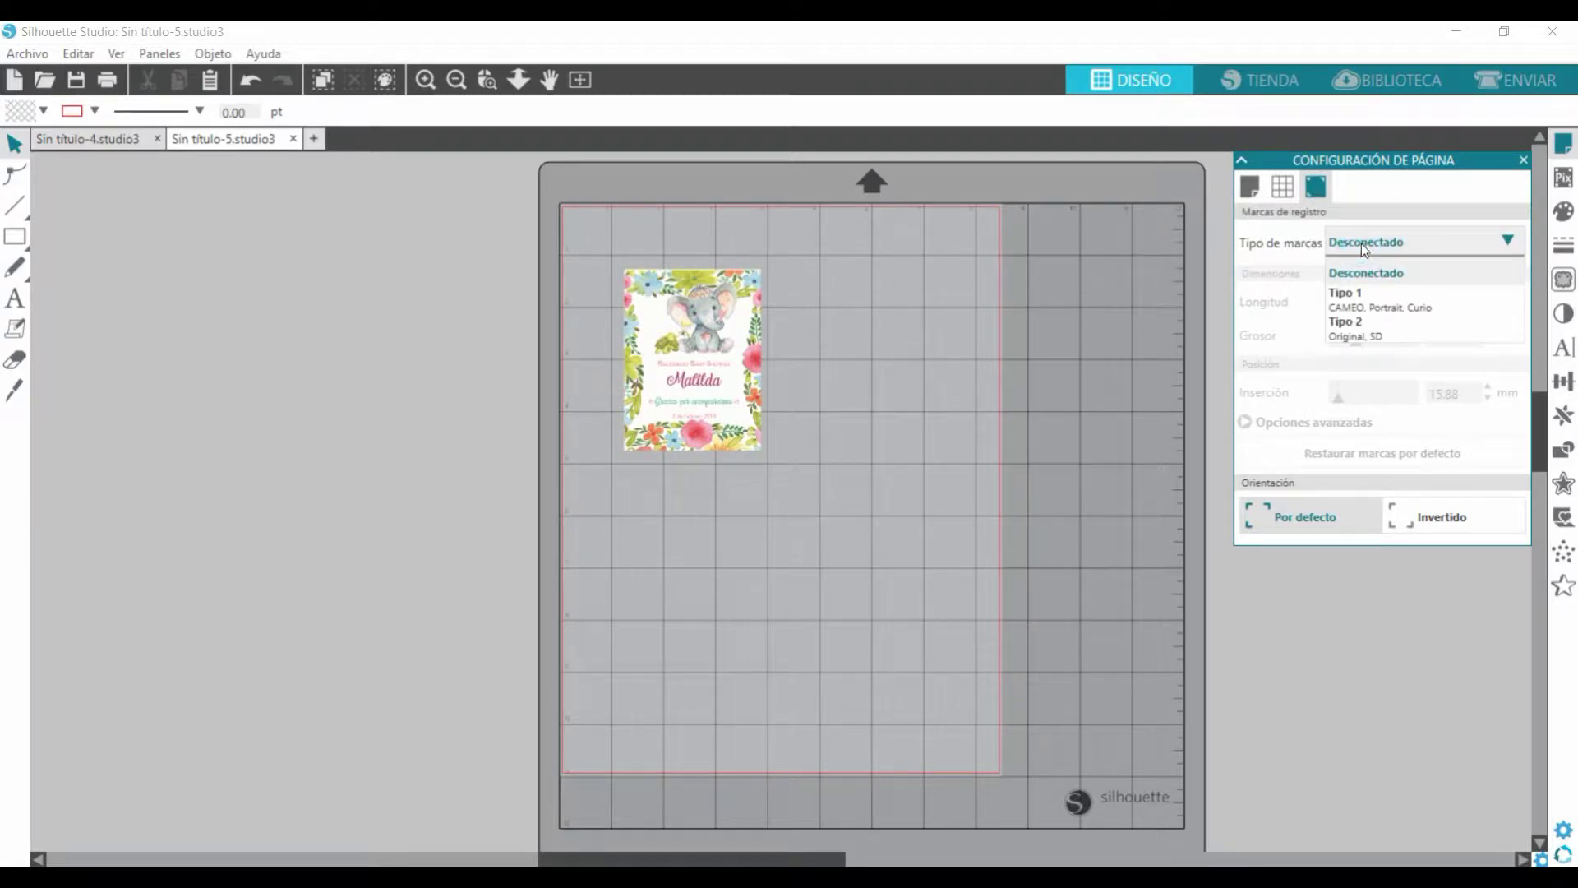
left_click(1340, 247)
left_click(1349, 255)
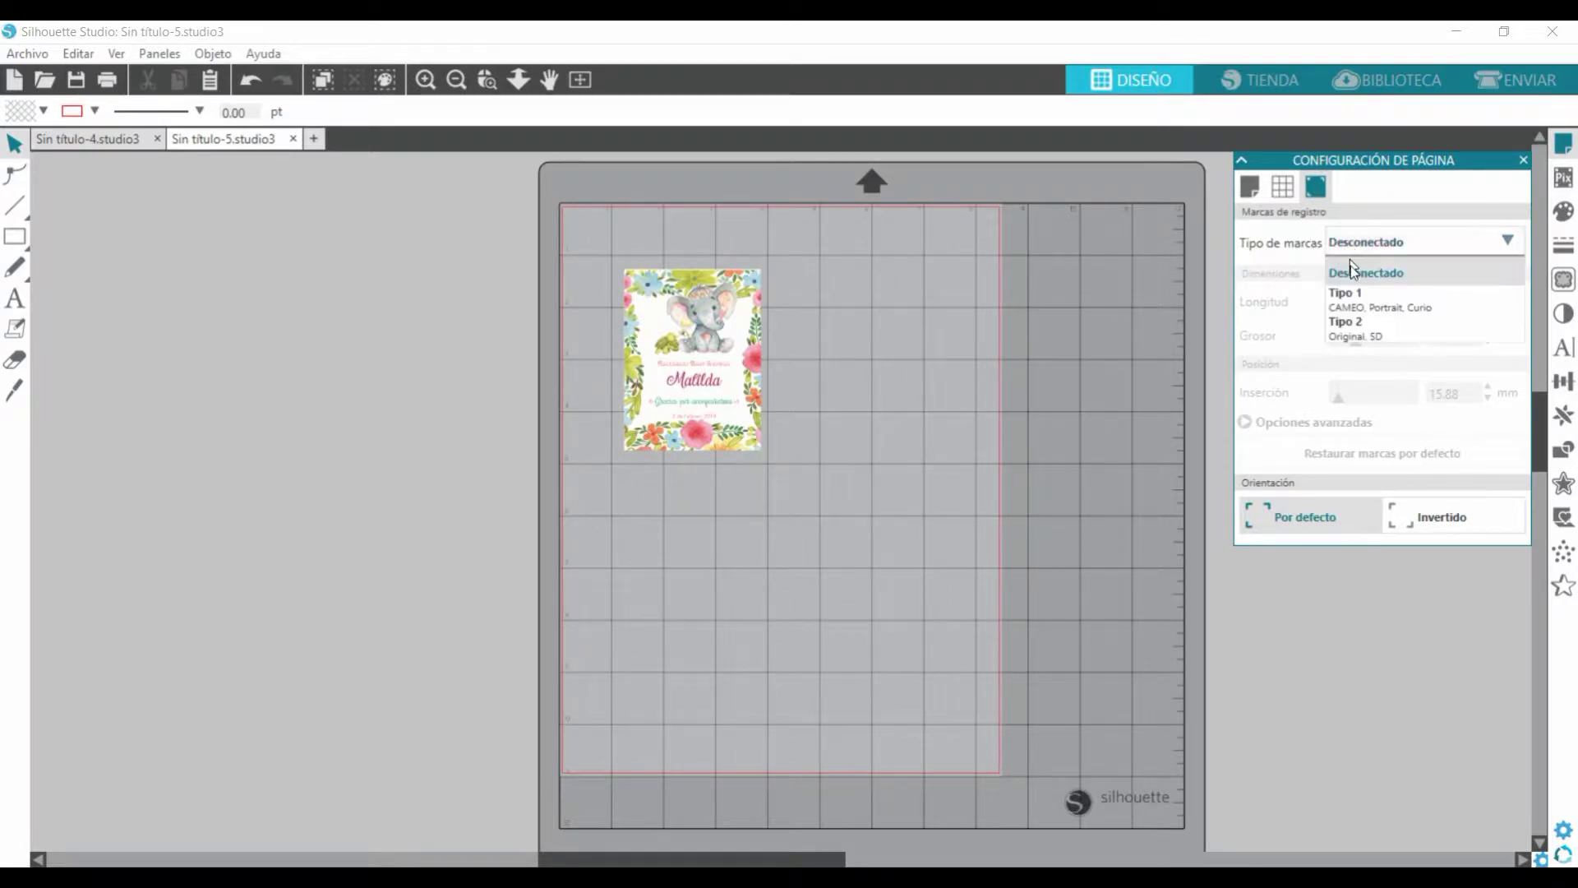
left_click(1358, 306)
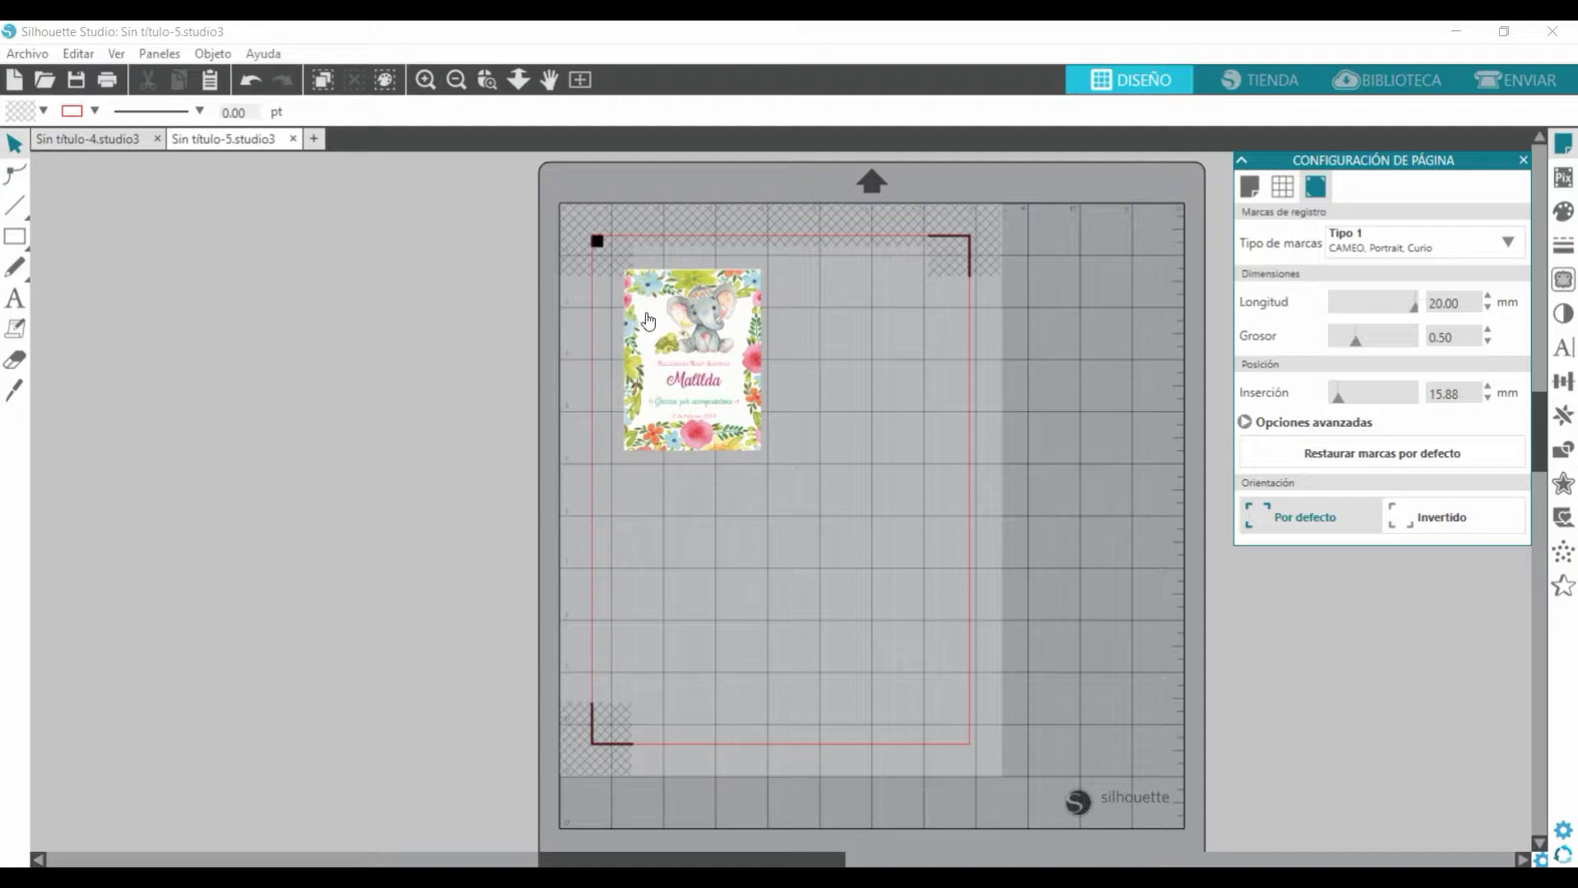
- Reposition the card image inside the cut border, clear of the hatched registration areas, at about X 60 mm, Y 86 mm
mouse_move(655, 310)
left_mouse_down()
mouse_move(670, 332)
mouse_move(667, 275)
mouse_move(630, 293)
left_mouse_up()
left_click(596, 261)
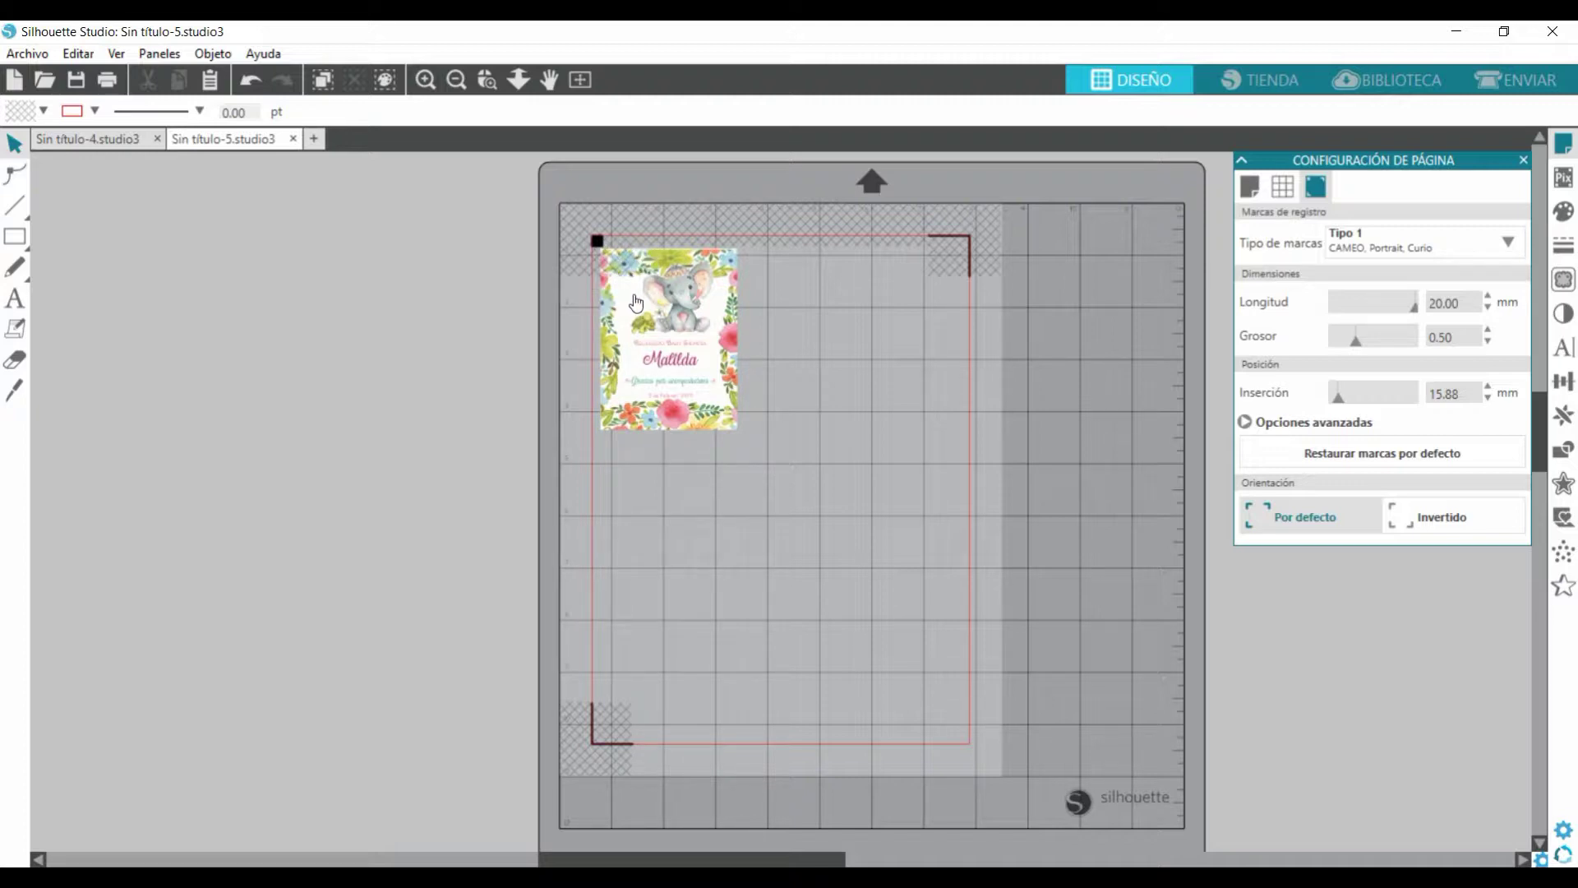
left_click_drag(636, 297, 649, 345)
left_click(690, 608)
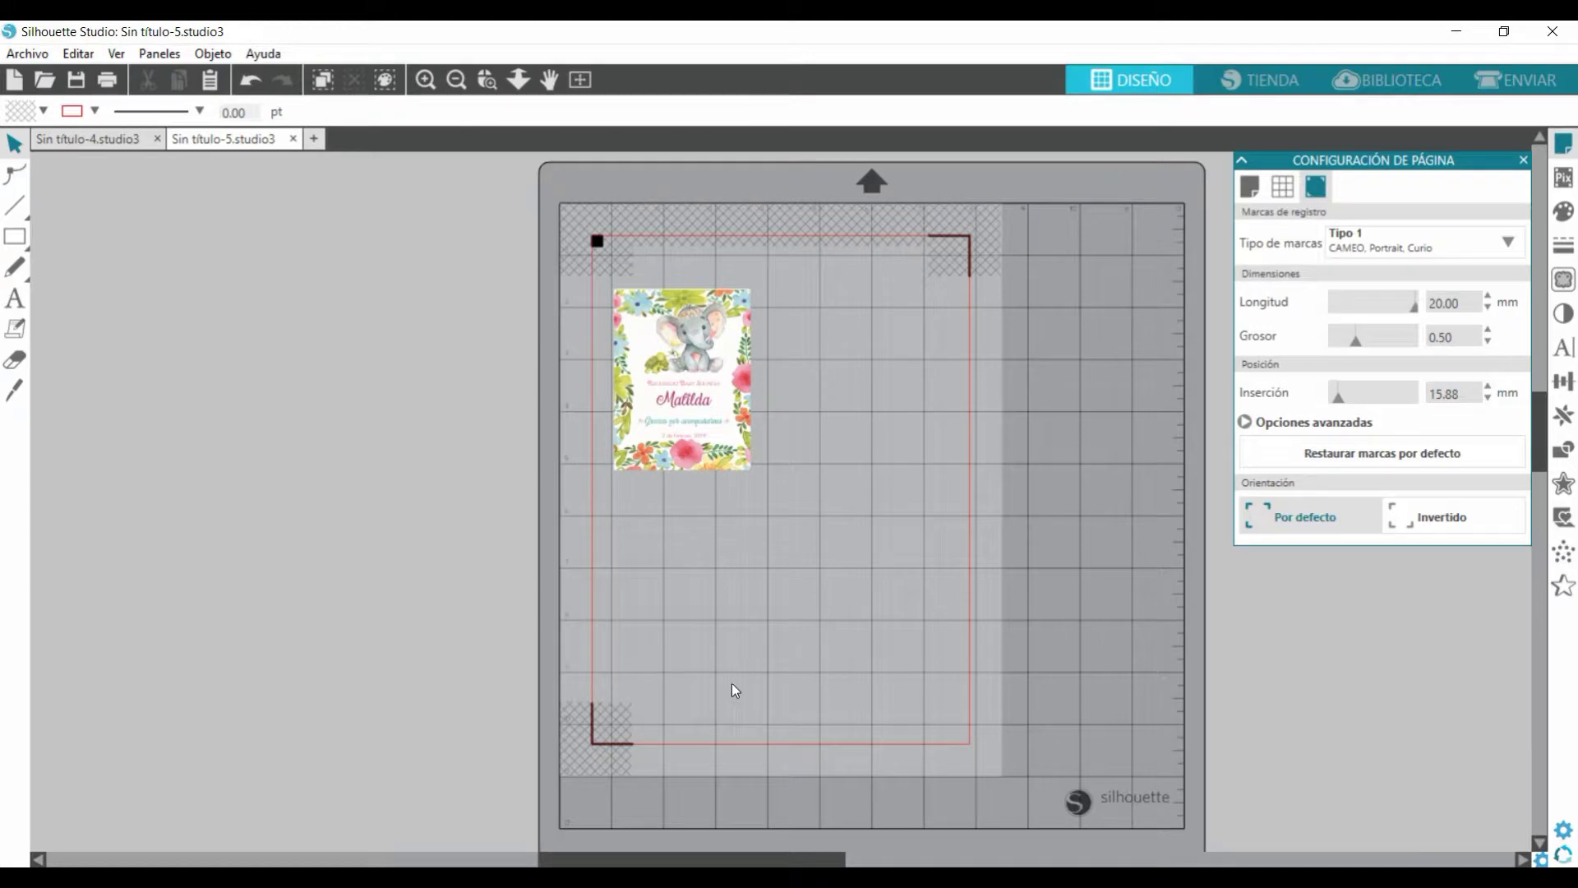
- Duplicate the card image to the right and nudge the copy rightward to leave a small gap between them
left_click(694, 400)
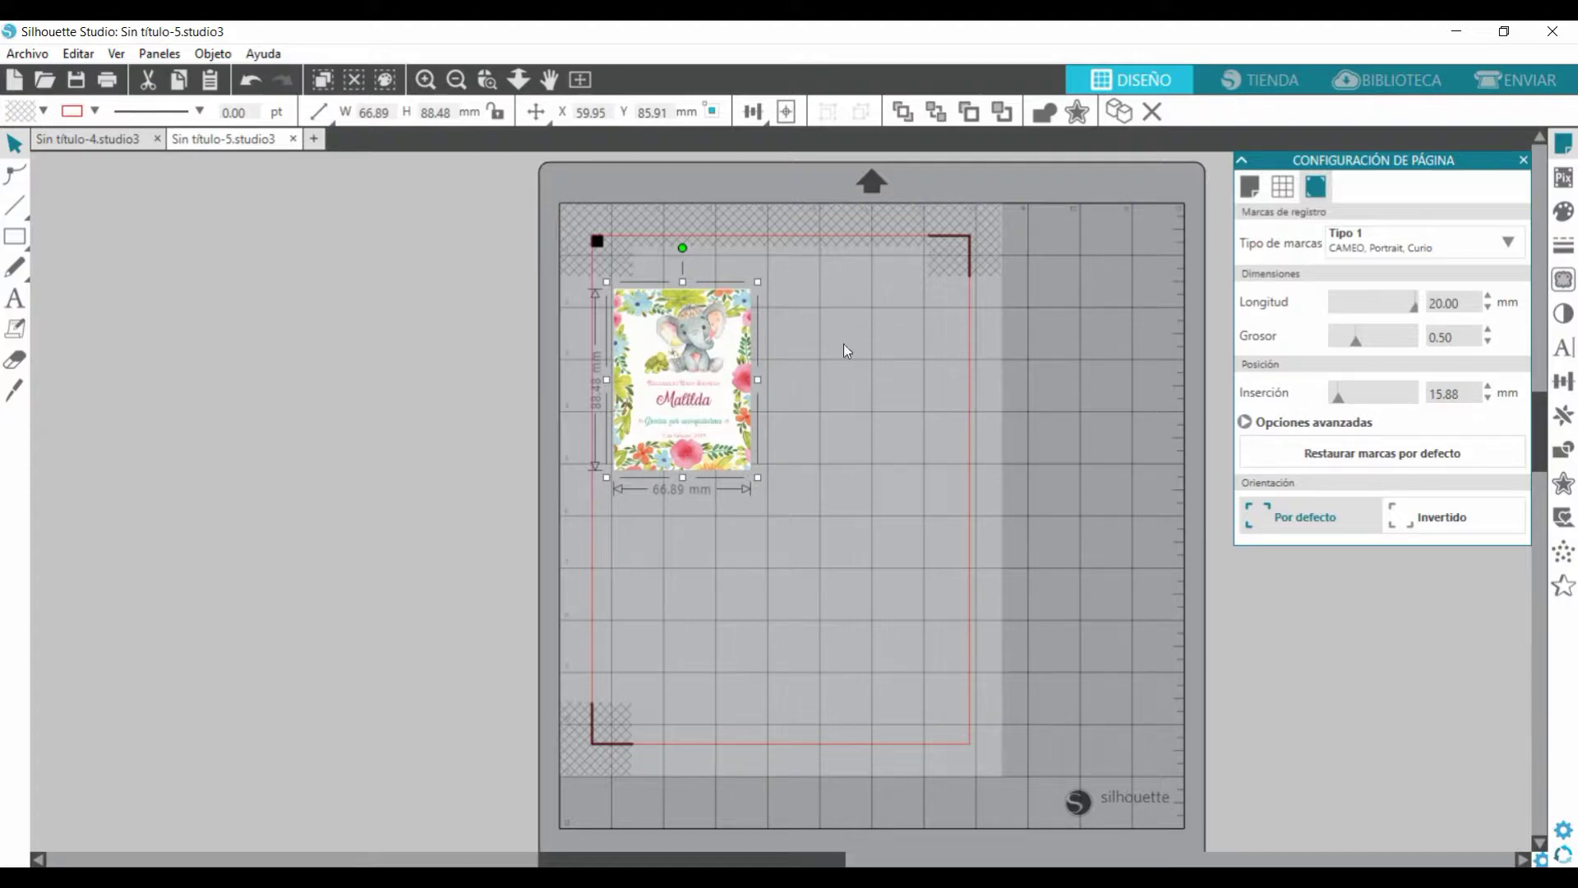
left_click(1563, 417)
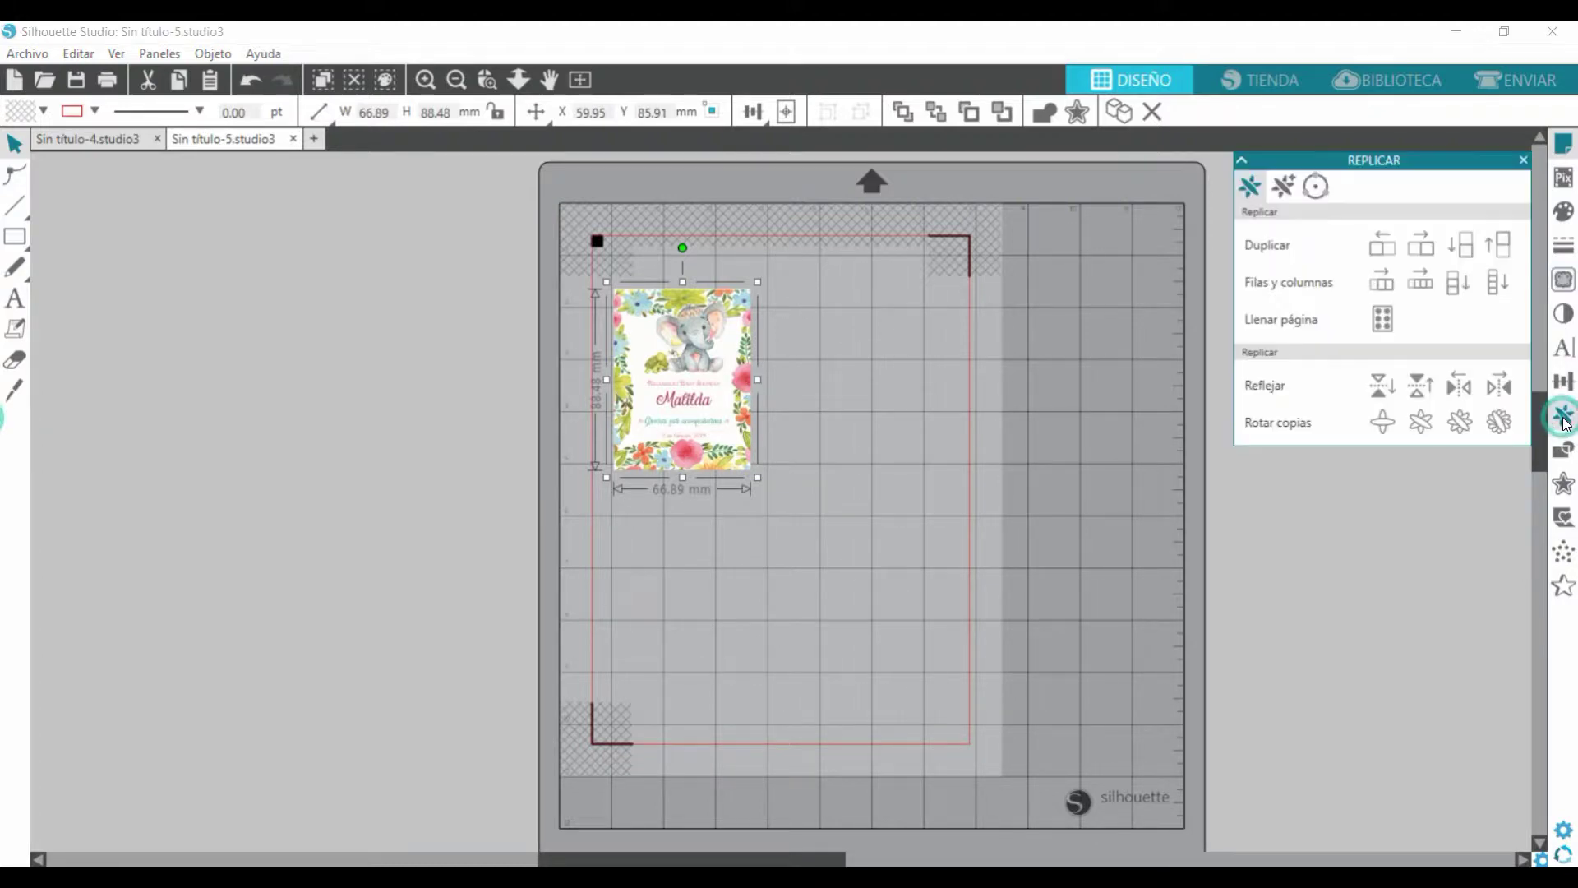
left_click(1424, 249)
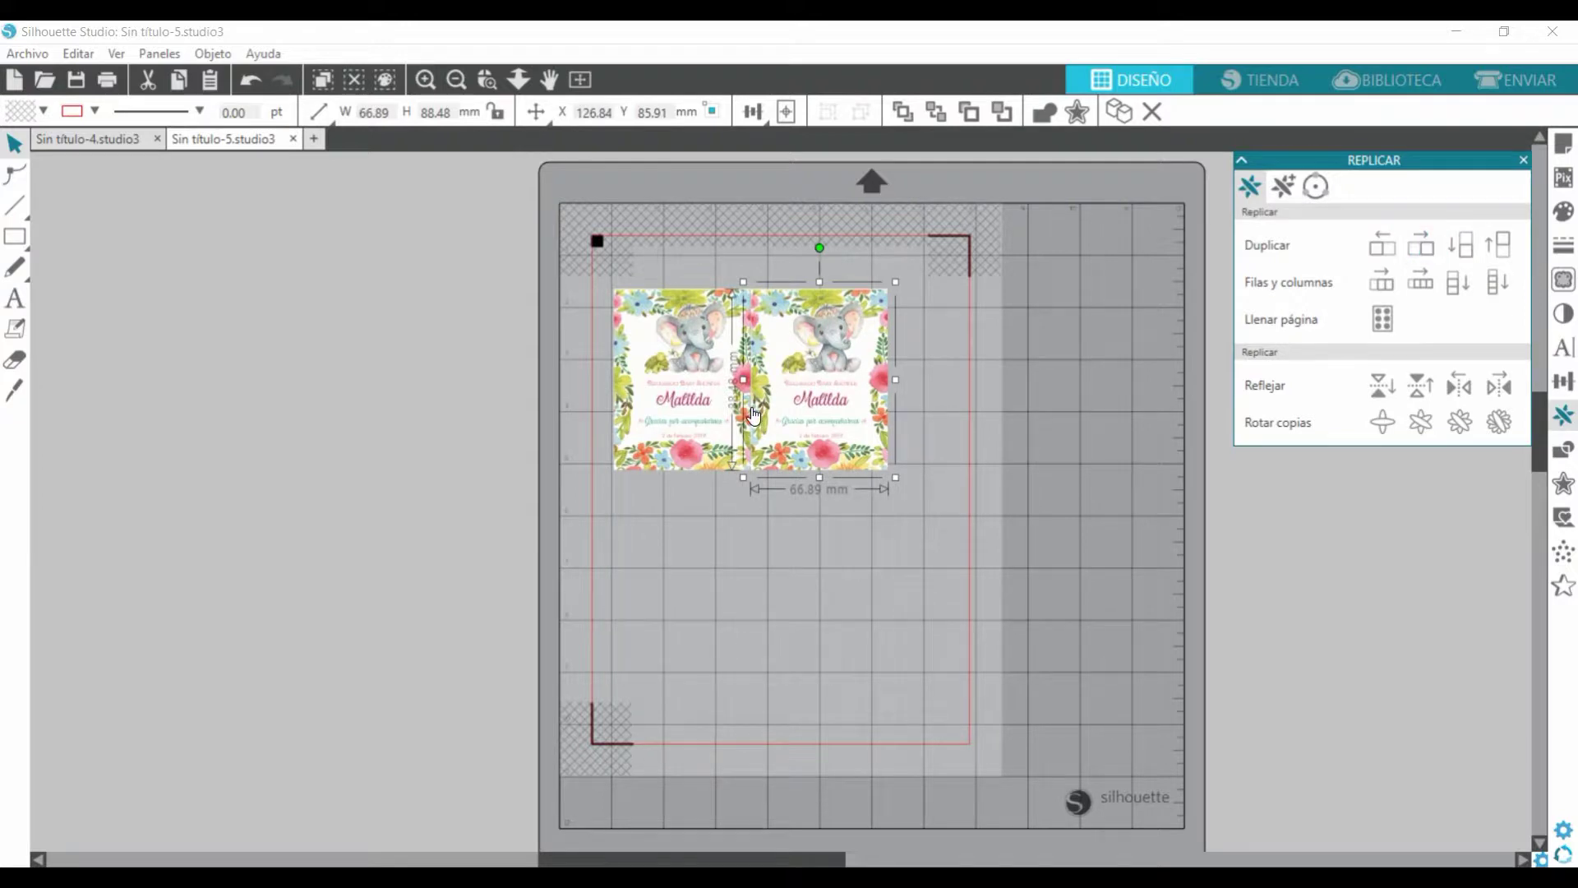
key("Right")
key("Right")
key("Right")
key("Right")
key("Right")
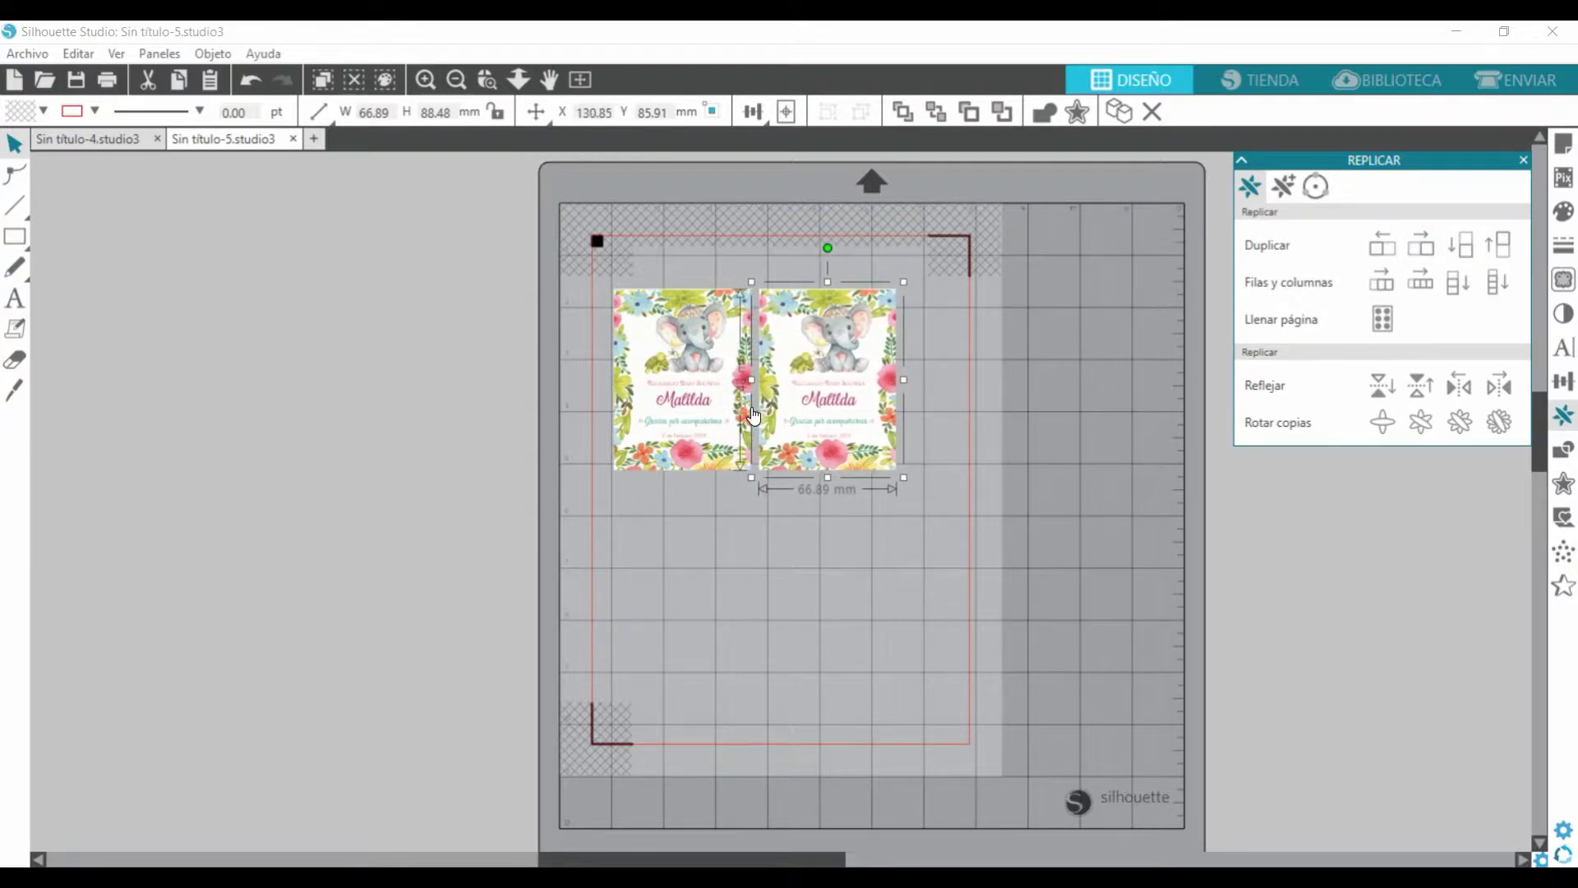
key("Right")
left_click(796, 548)
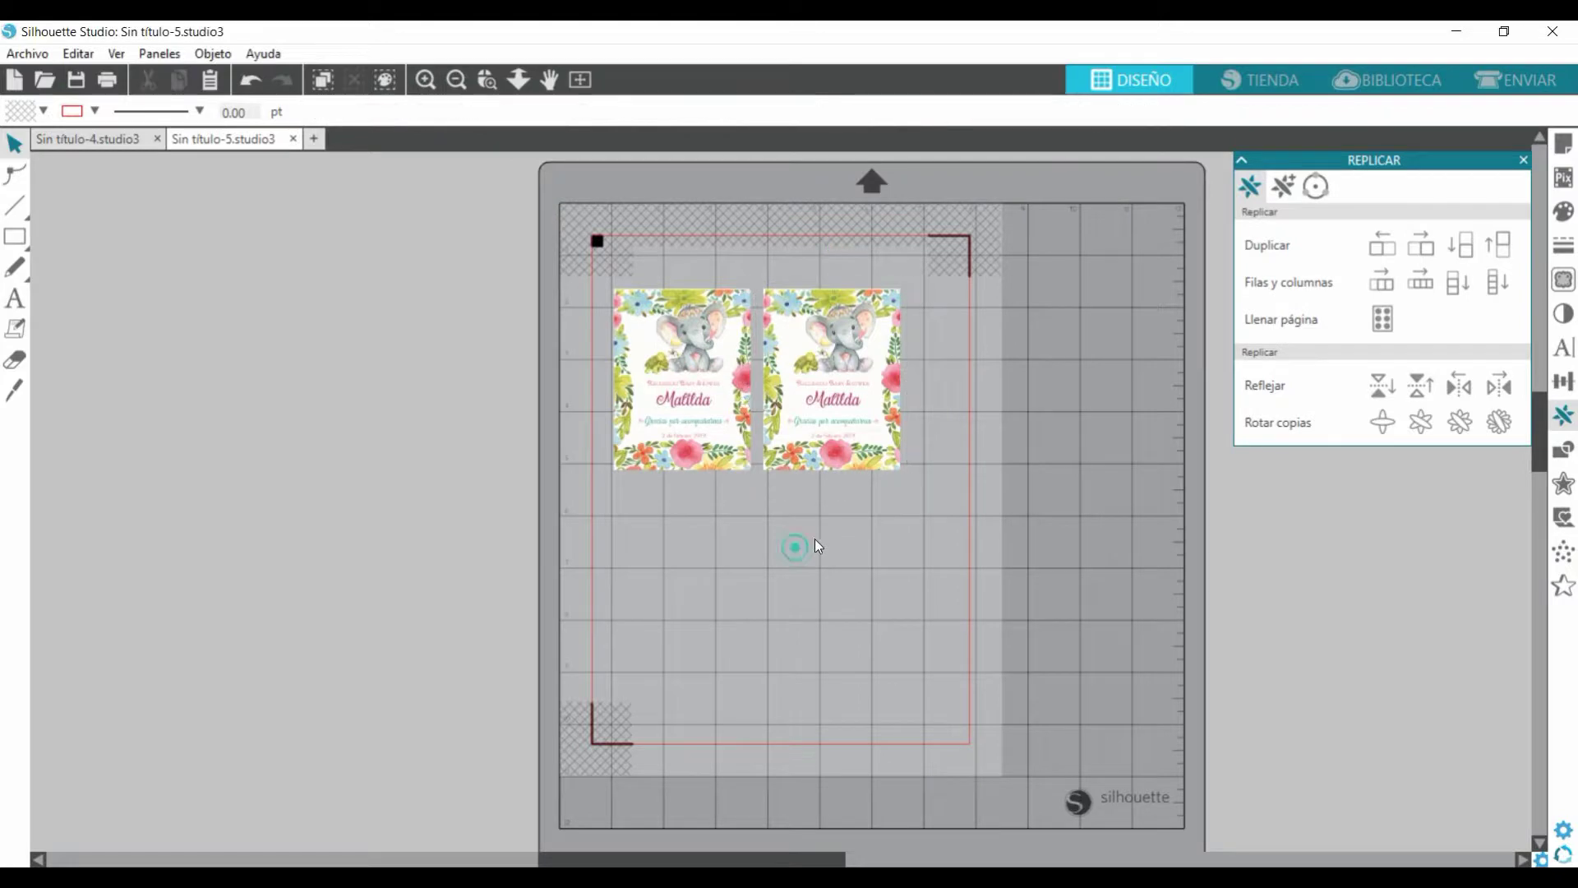
- Duplicate both card images below and nudge the new row downward to leave a small gap between the rows
left_click_drag(771, 493, 672, 437)
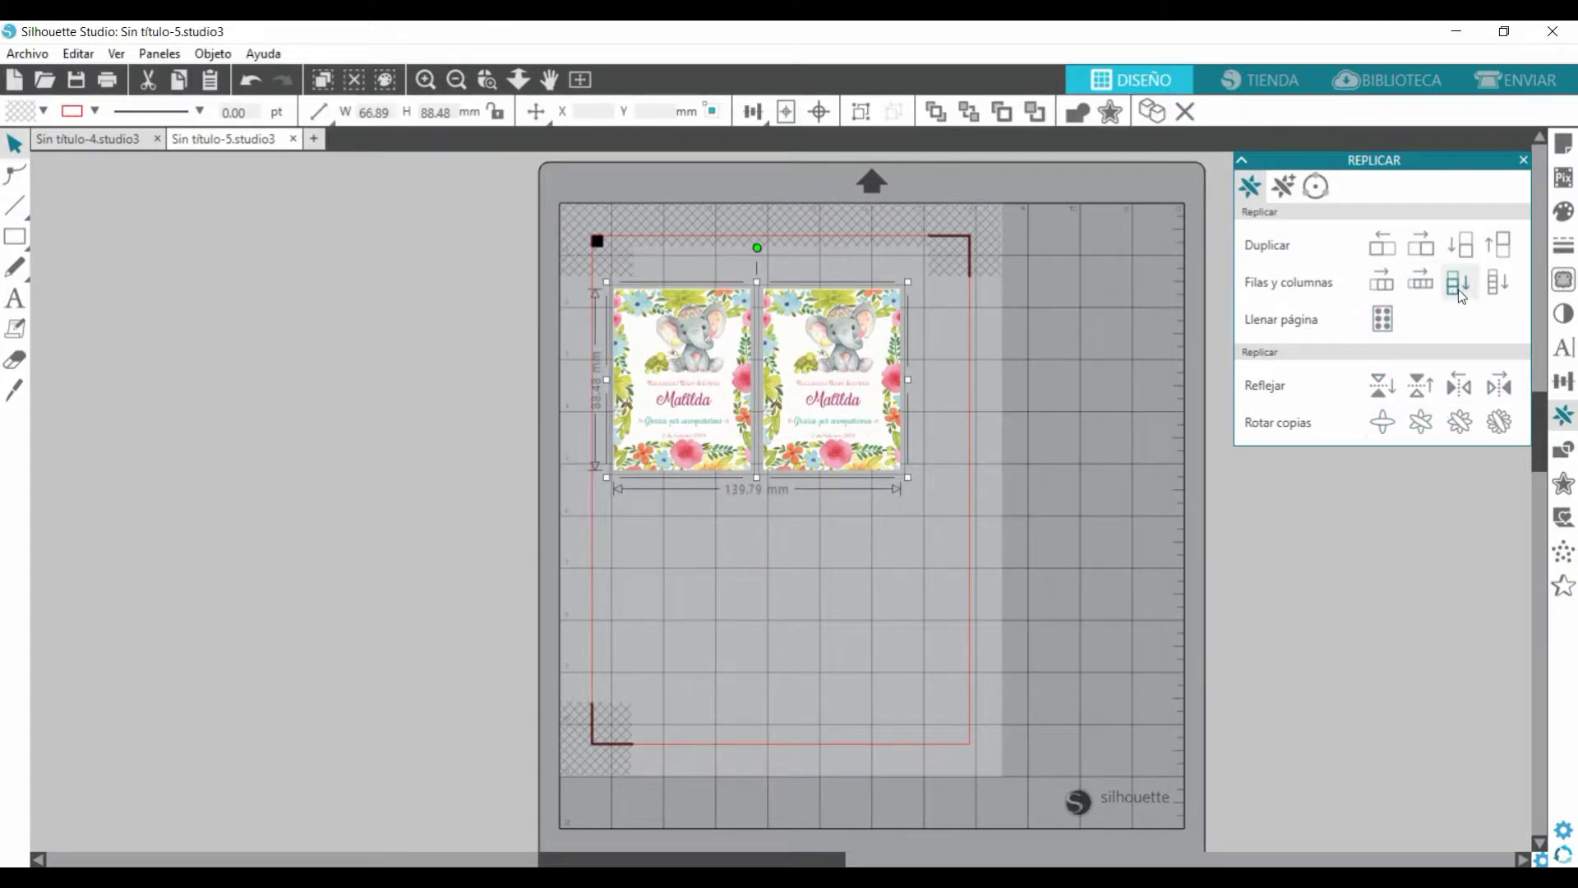
left_click(1463, 247)
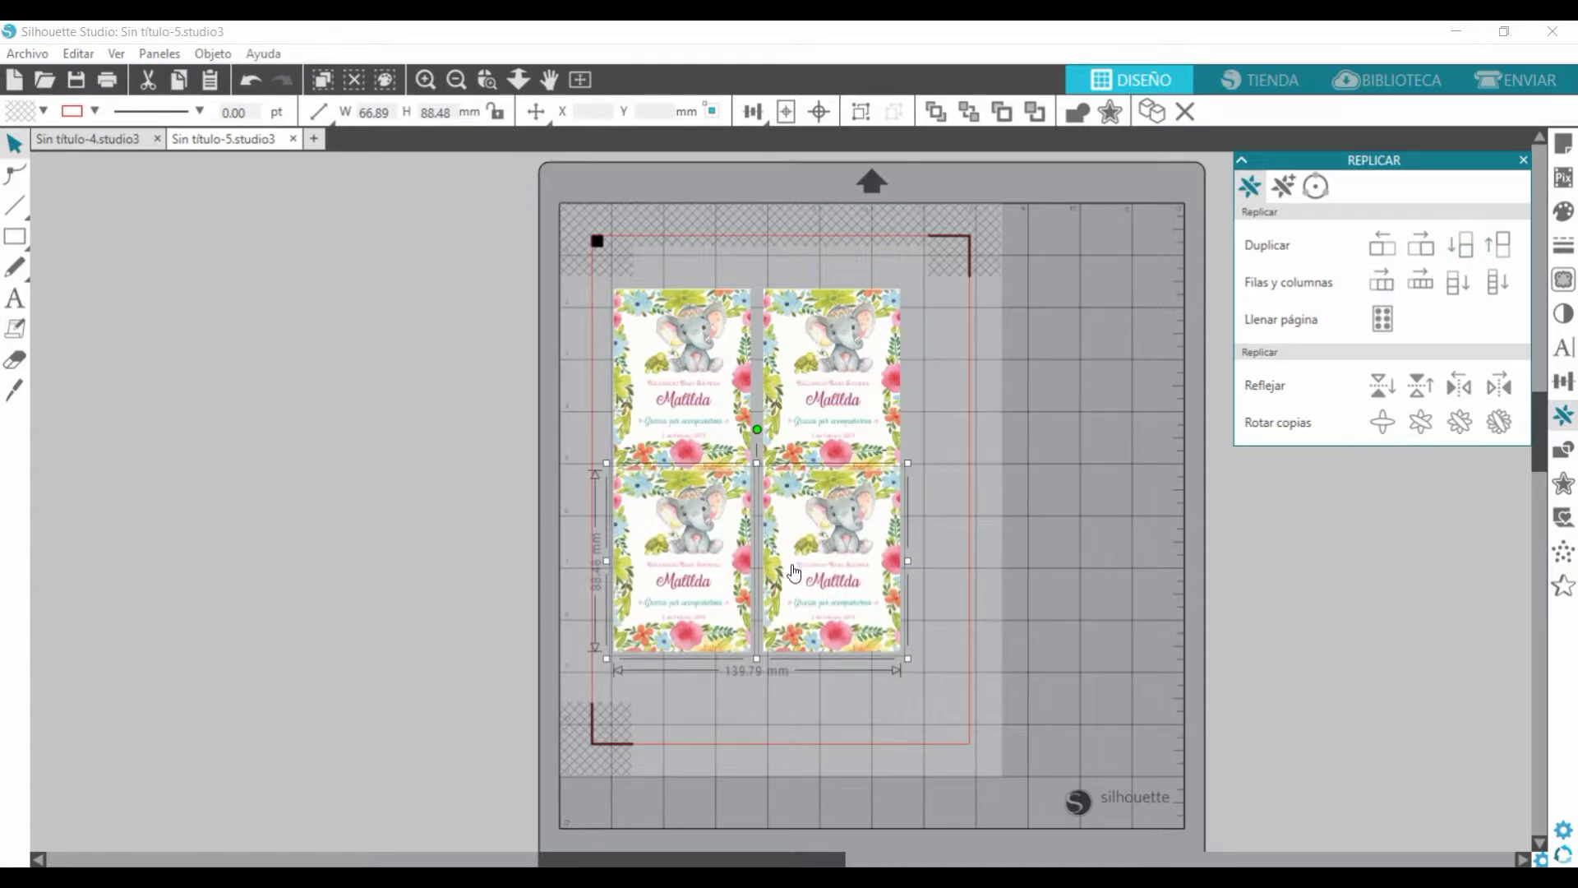
key("Down")
key("Down")
key("Down")
key("Down")
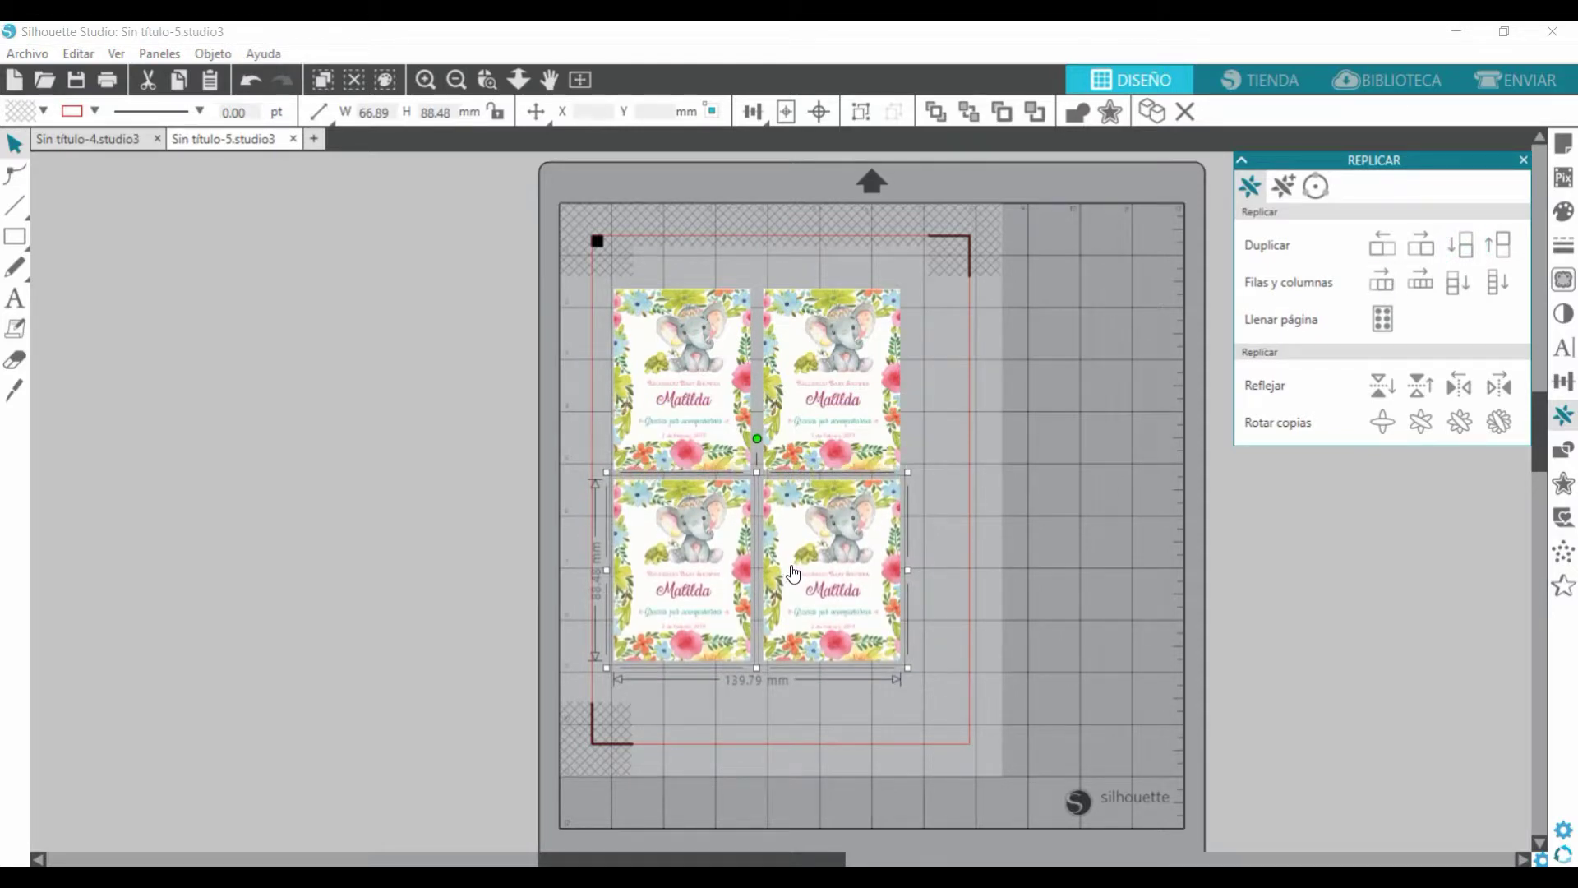
left_click(921, 709)
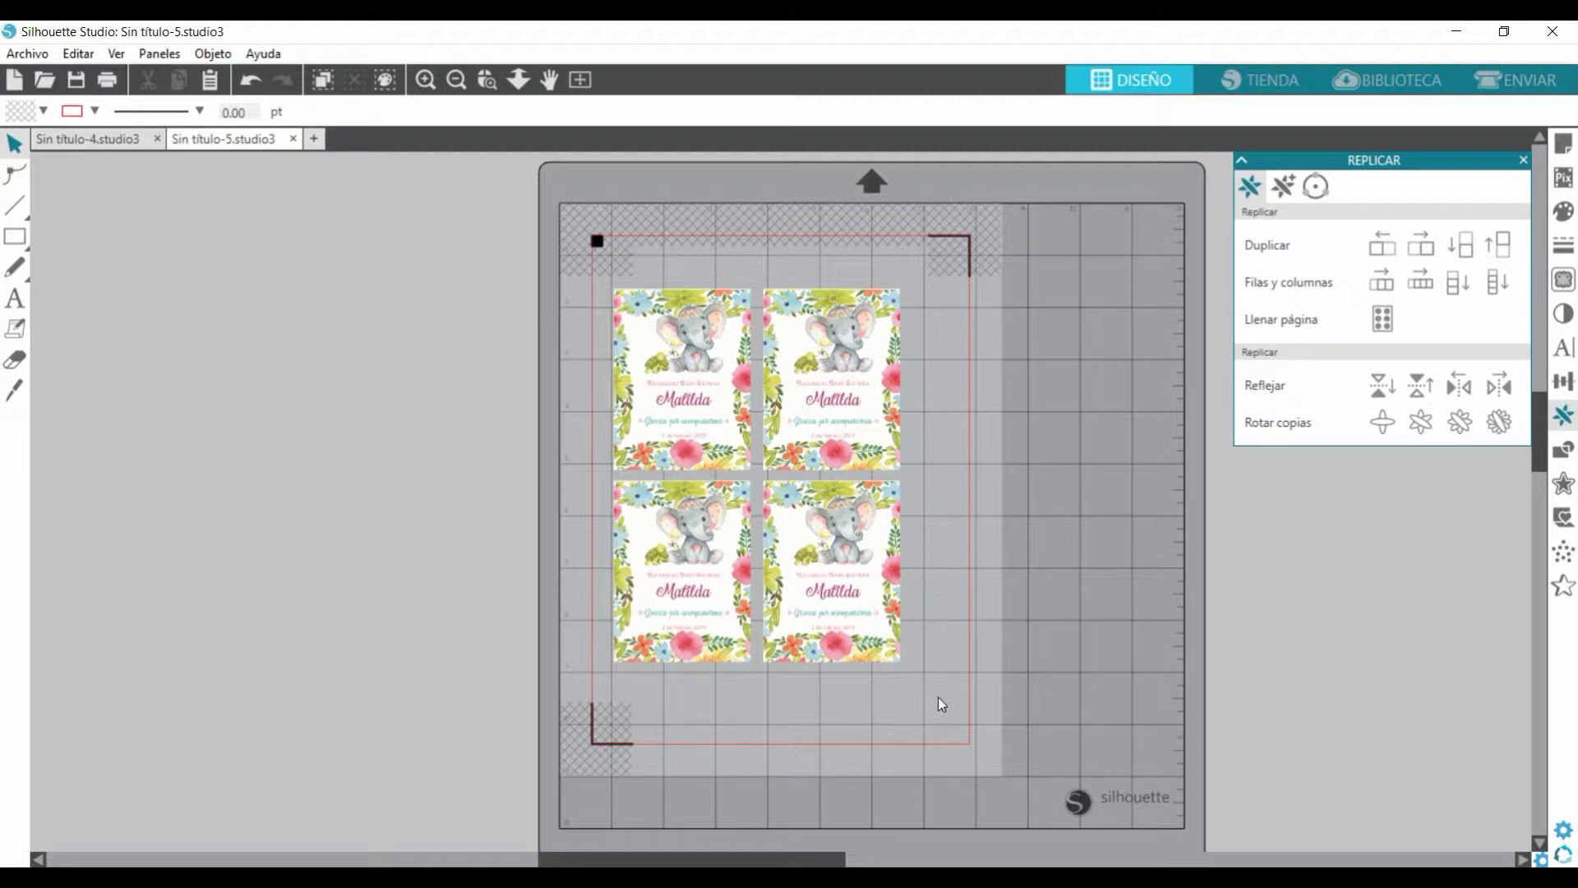
- Trace the outer contour of all four card images with the threshold set to 100%
left_click_drag(939, 697, 594, 283)
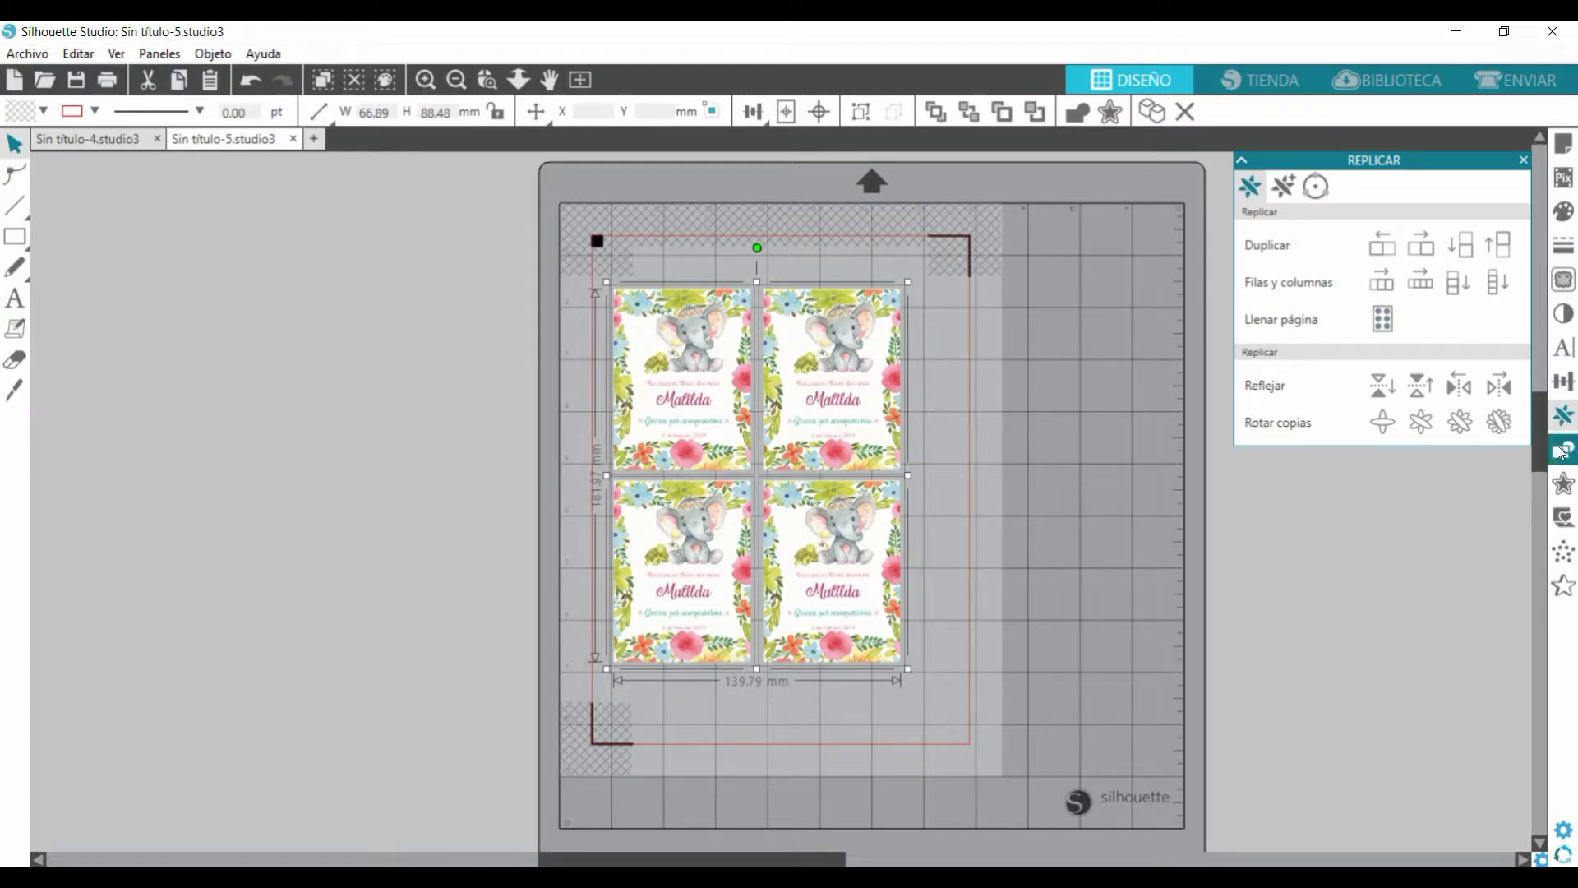
left_click(1564, 281)
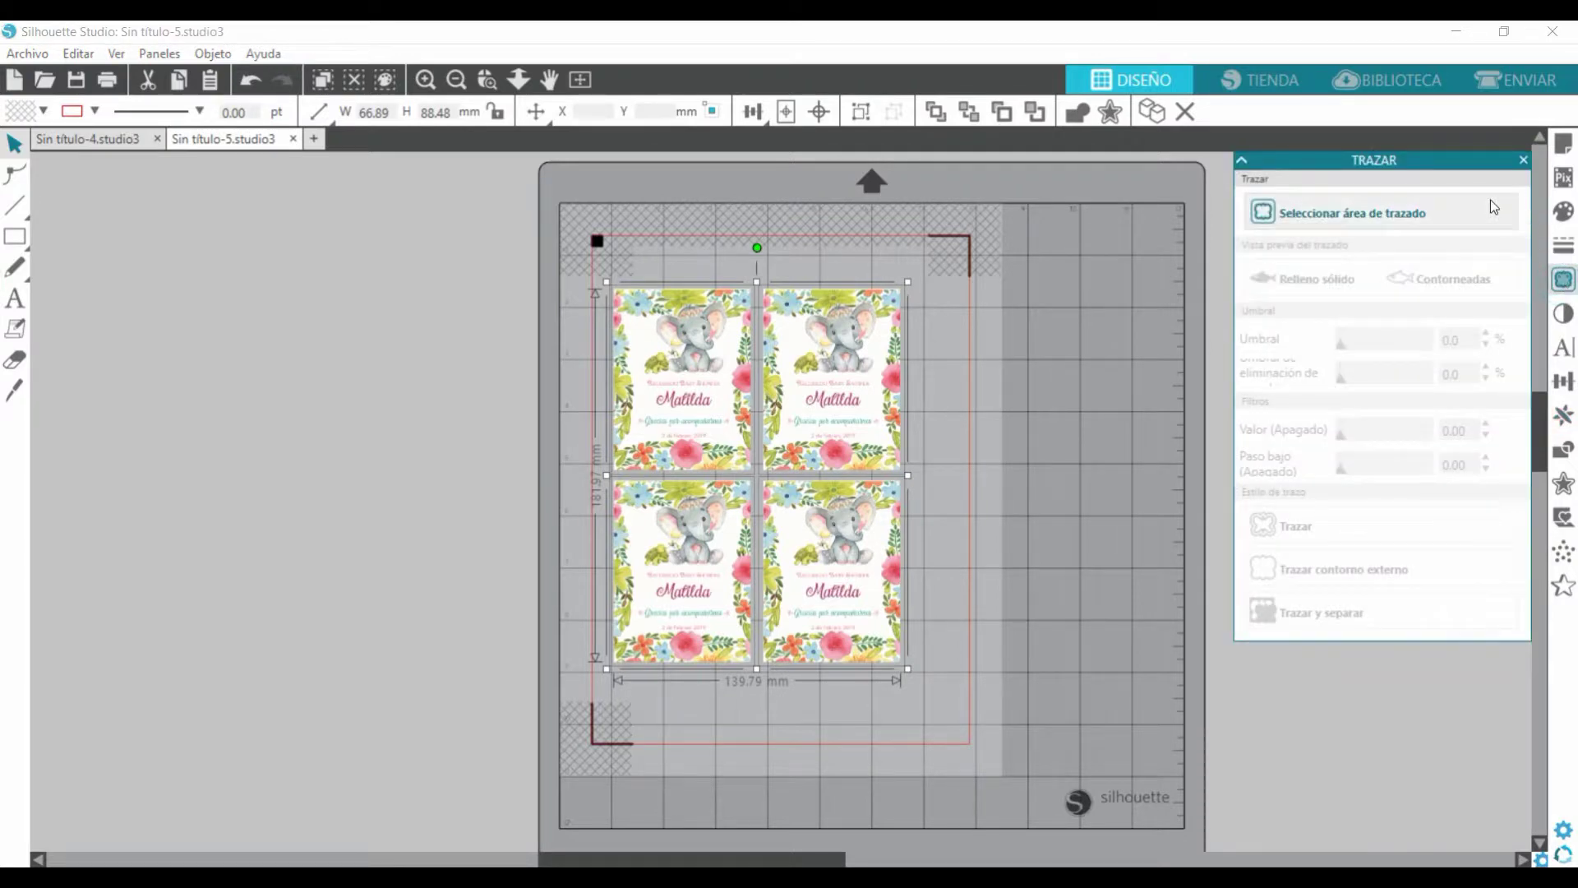
left_click(1348, 213)
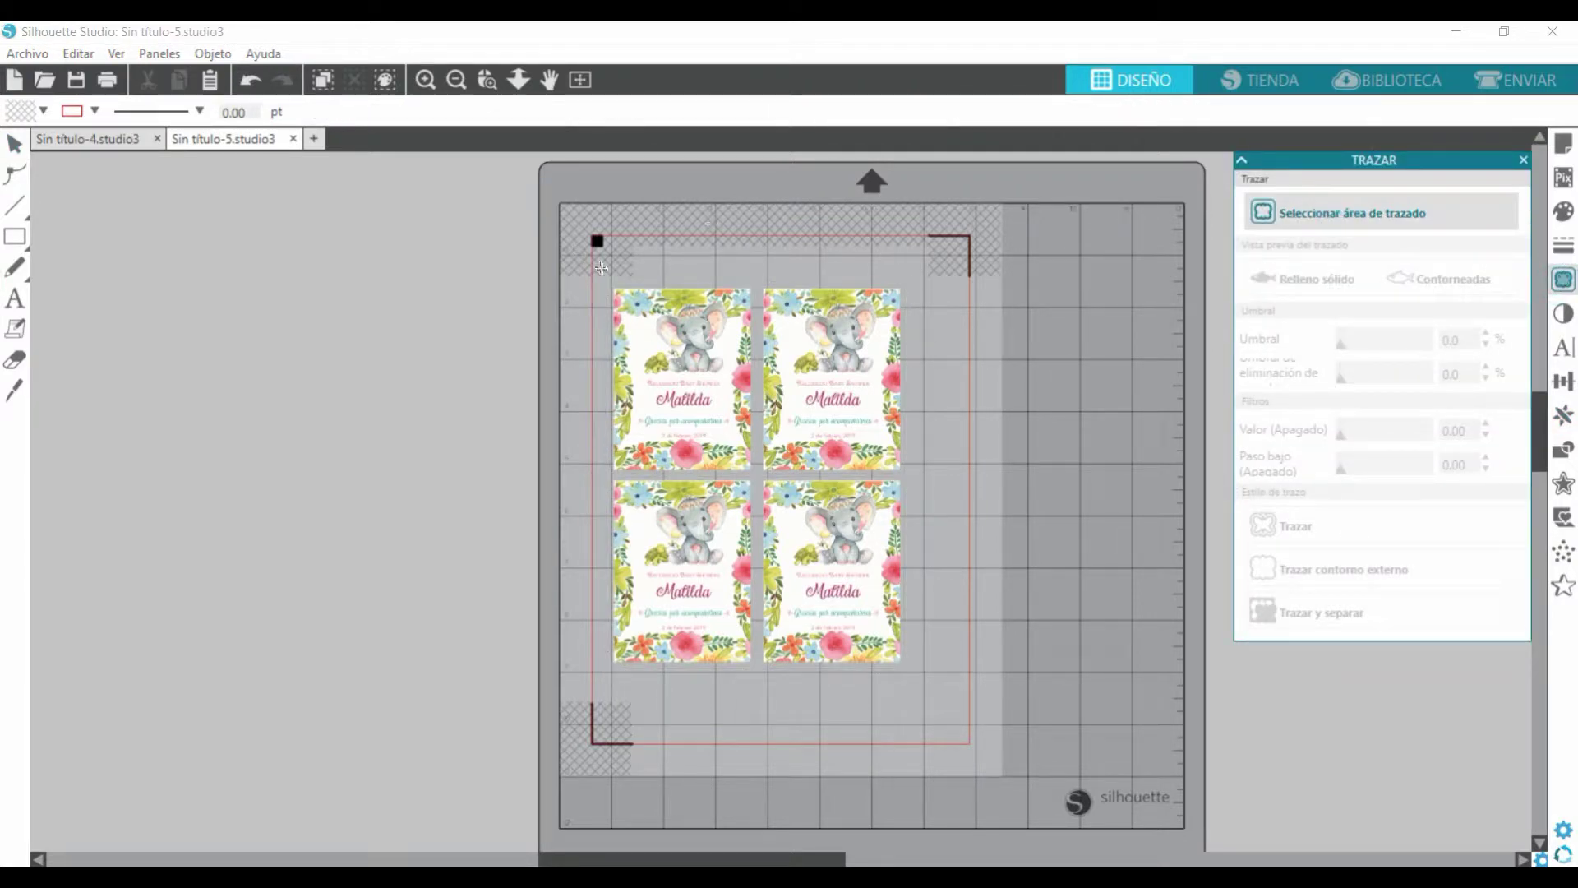
mouse_move(599, 277)
left_mouse_down()
mouse_move(638, 444)
mouse_move(922, 694)
left_mouse_up()
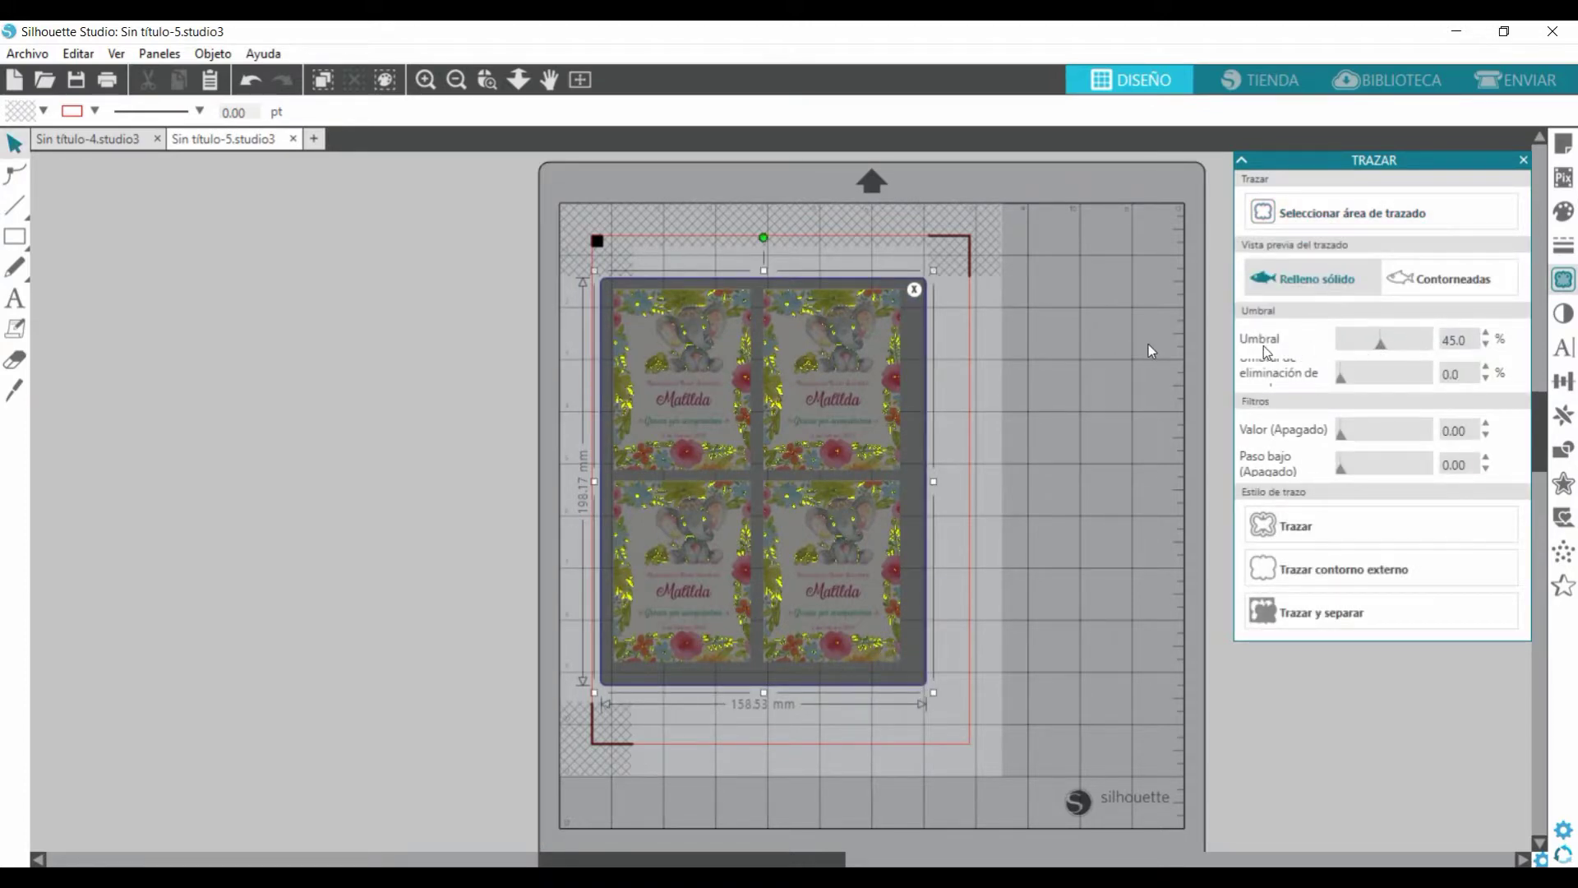
left_click_drag(1377, 352, 1436, 355)
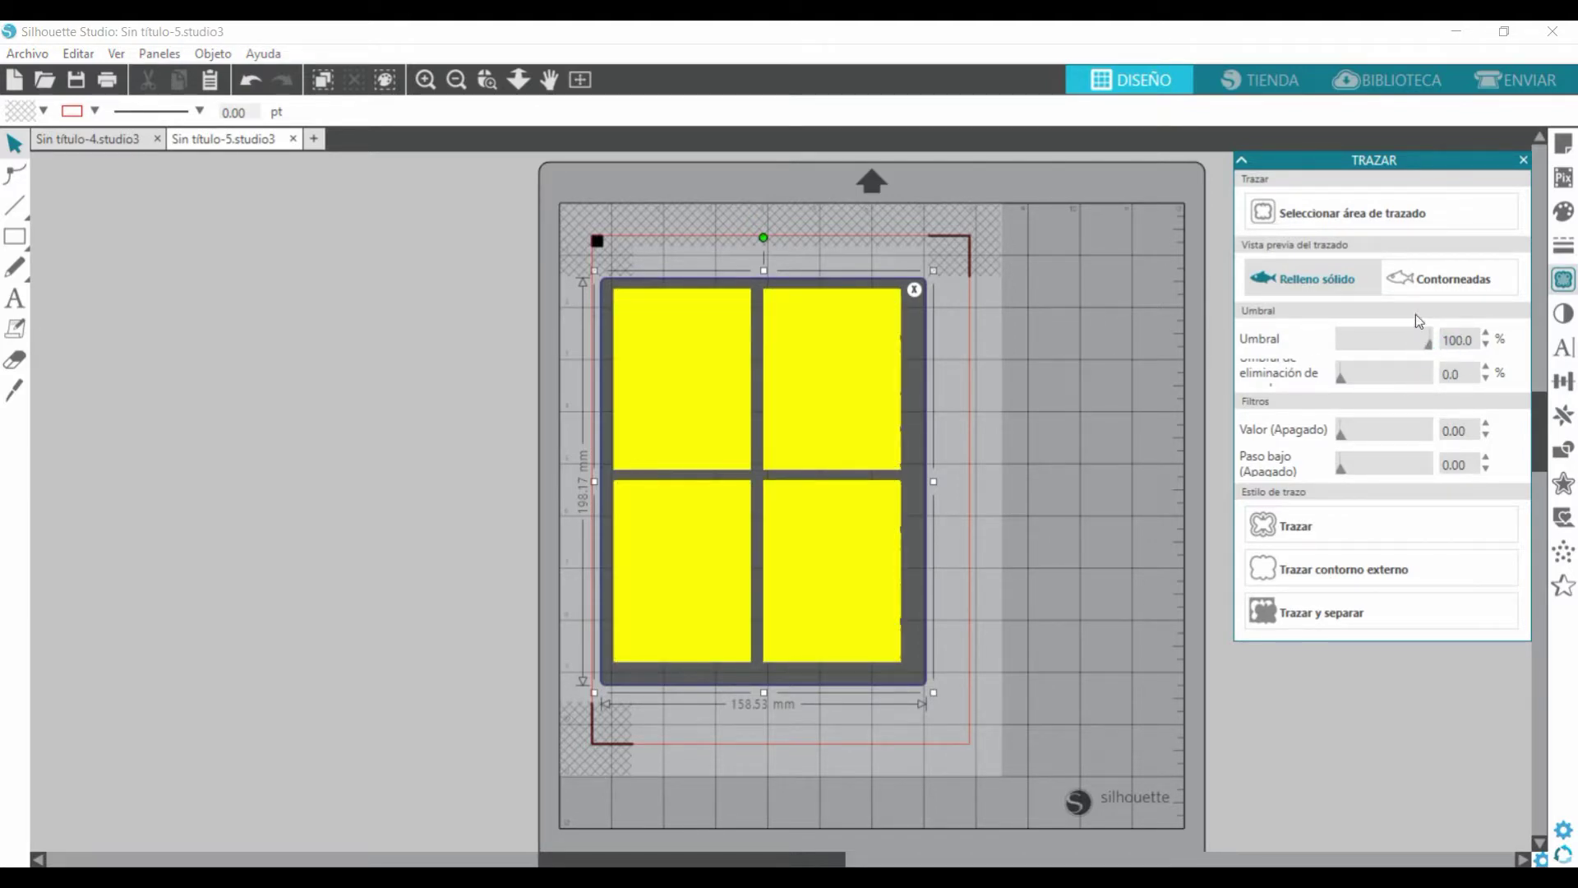
left_click(1359, 575)
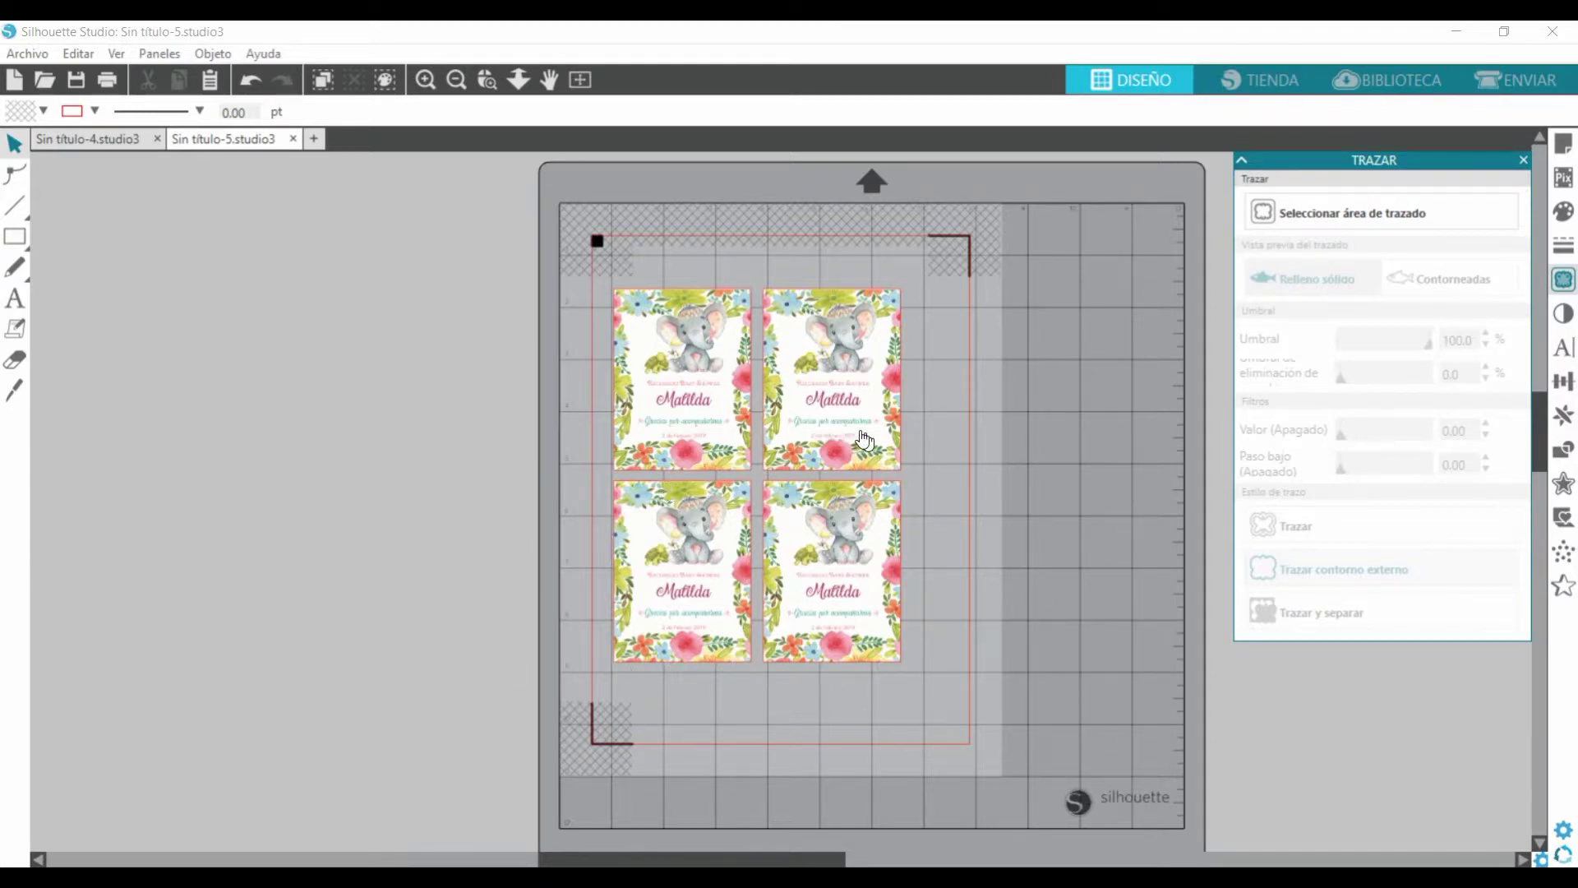
- Move the upper-right card image aside to check its traced cut outline, and undo the move
left_click_drag(820, 407, 629, 407)
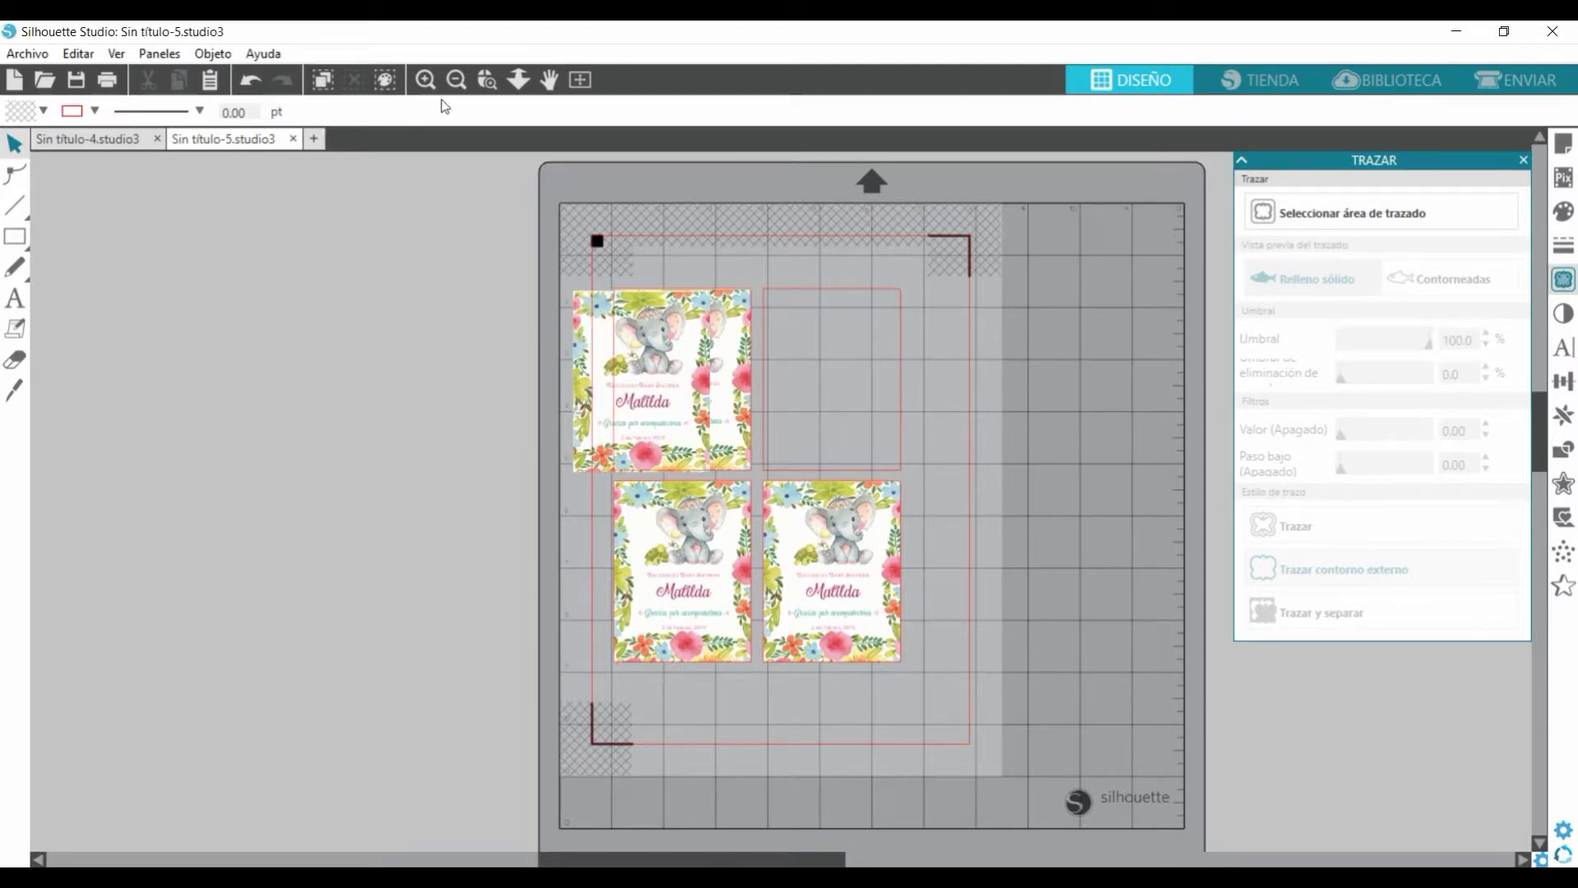
left_click(426, 79)
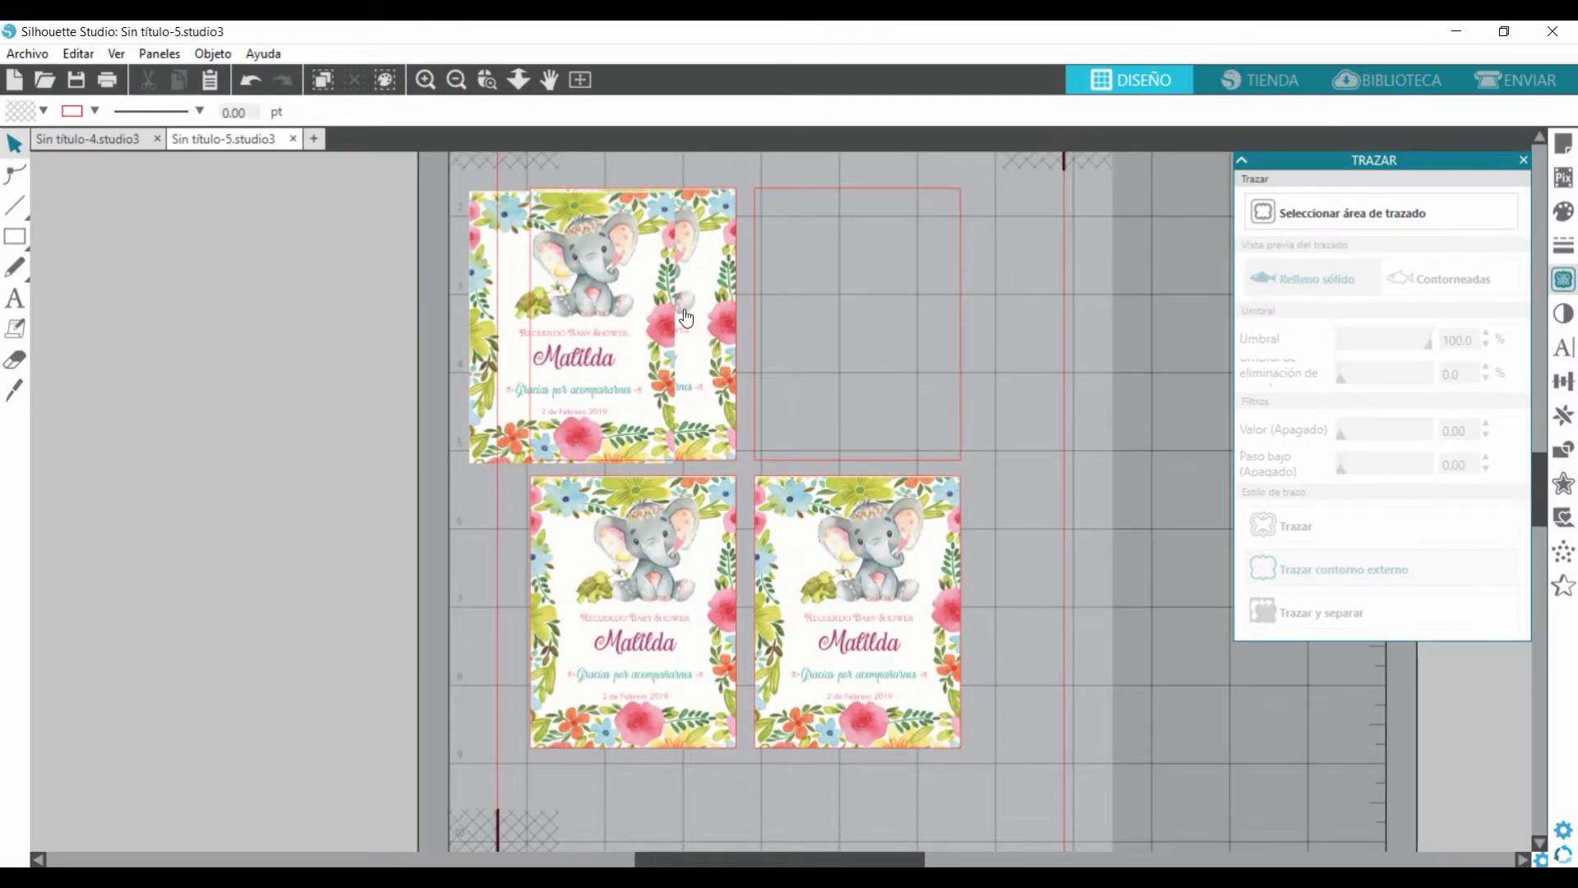
key("ctrl+z")
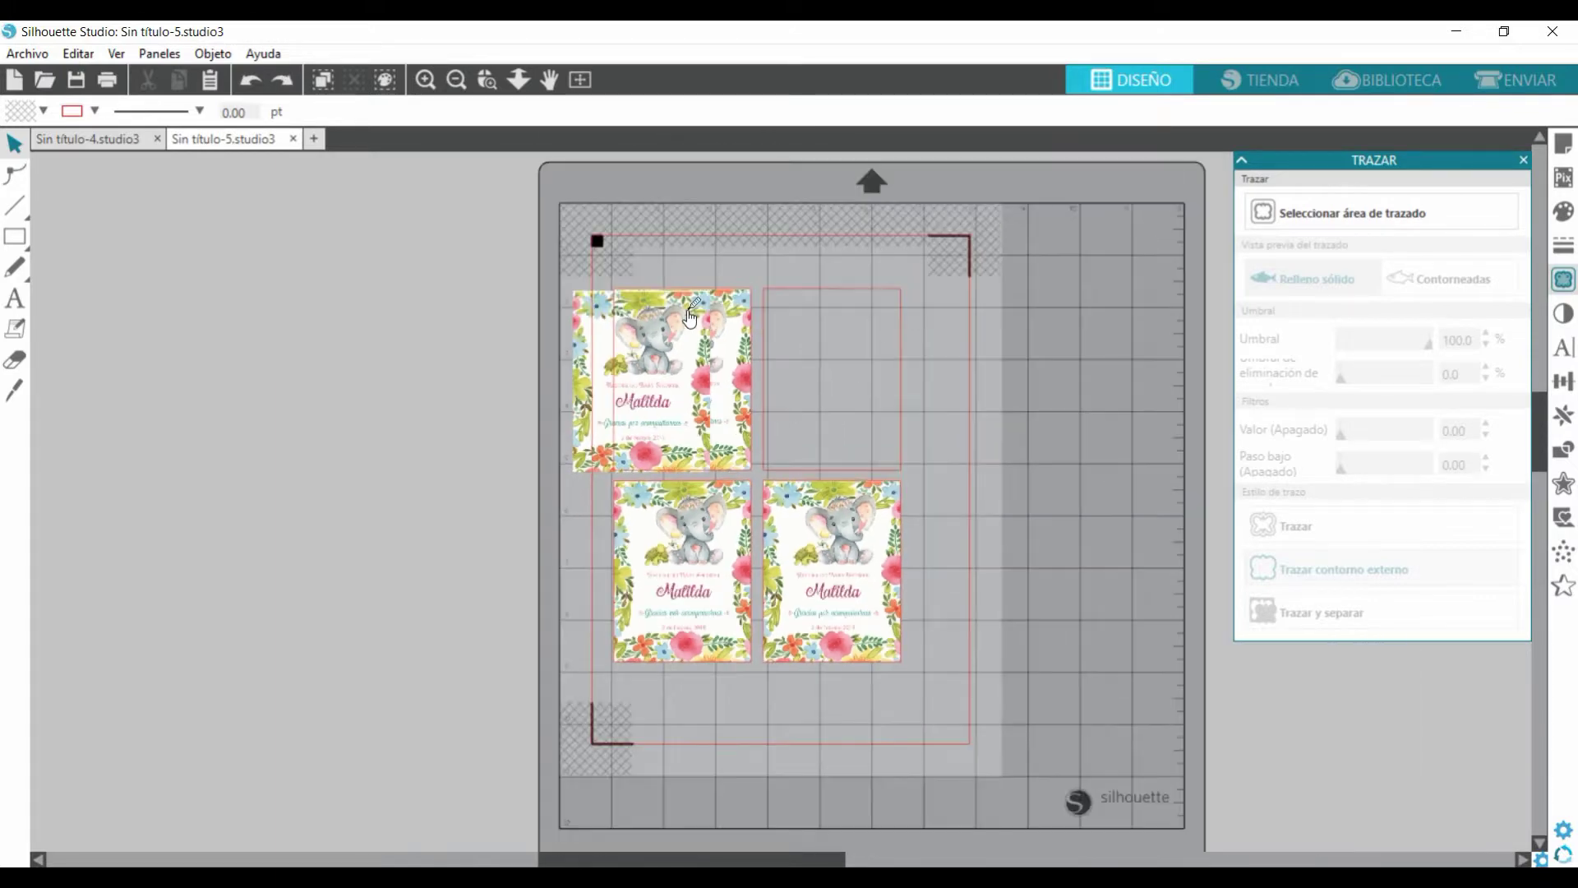
key("ctrl+z")
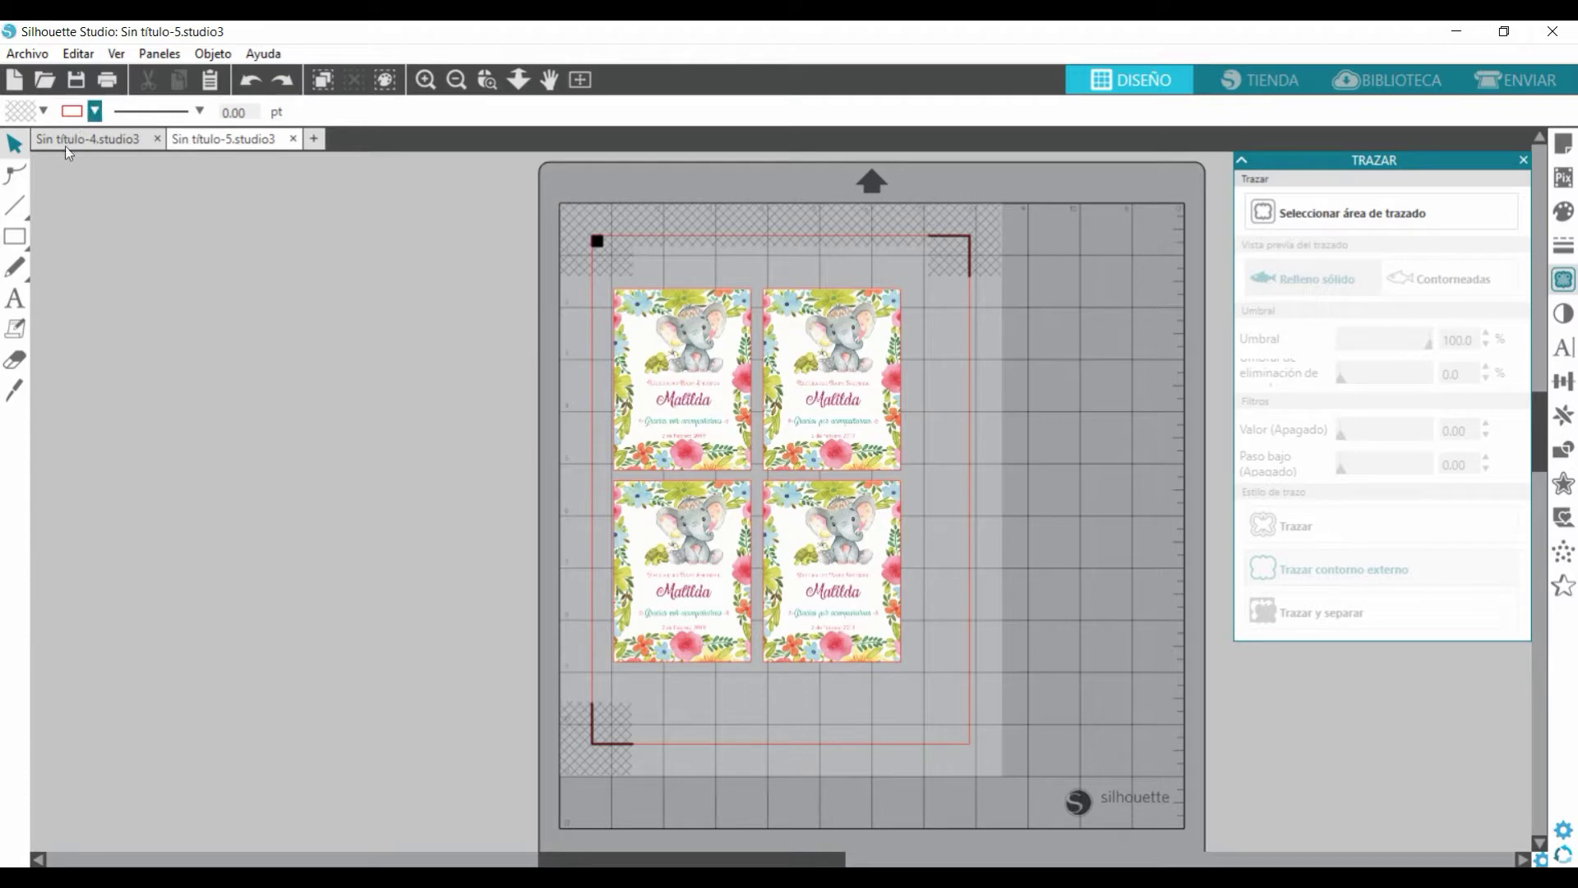
- Start printing on the Canon G3010 and set the media type to Papel Fotográfico Brillo II in its preferences
left_click(109, 81)
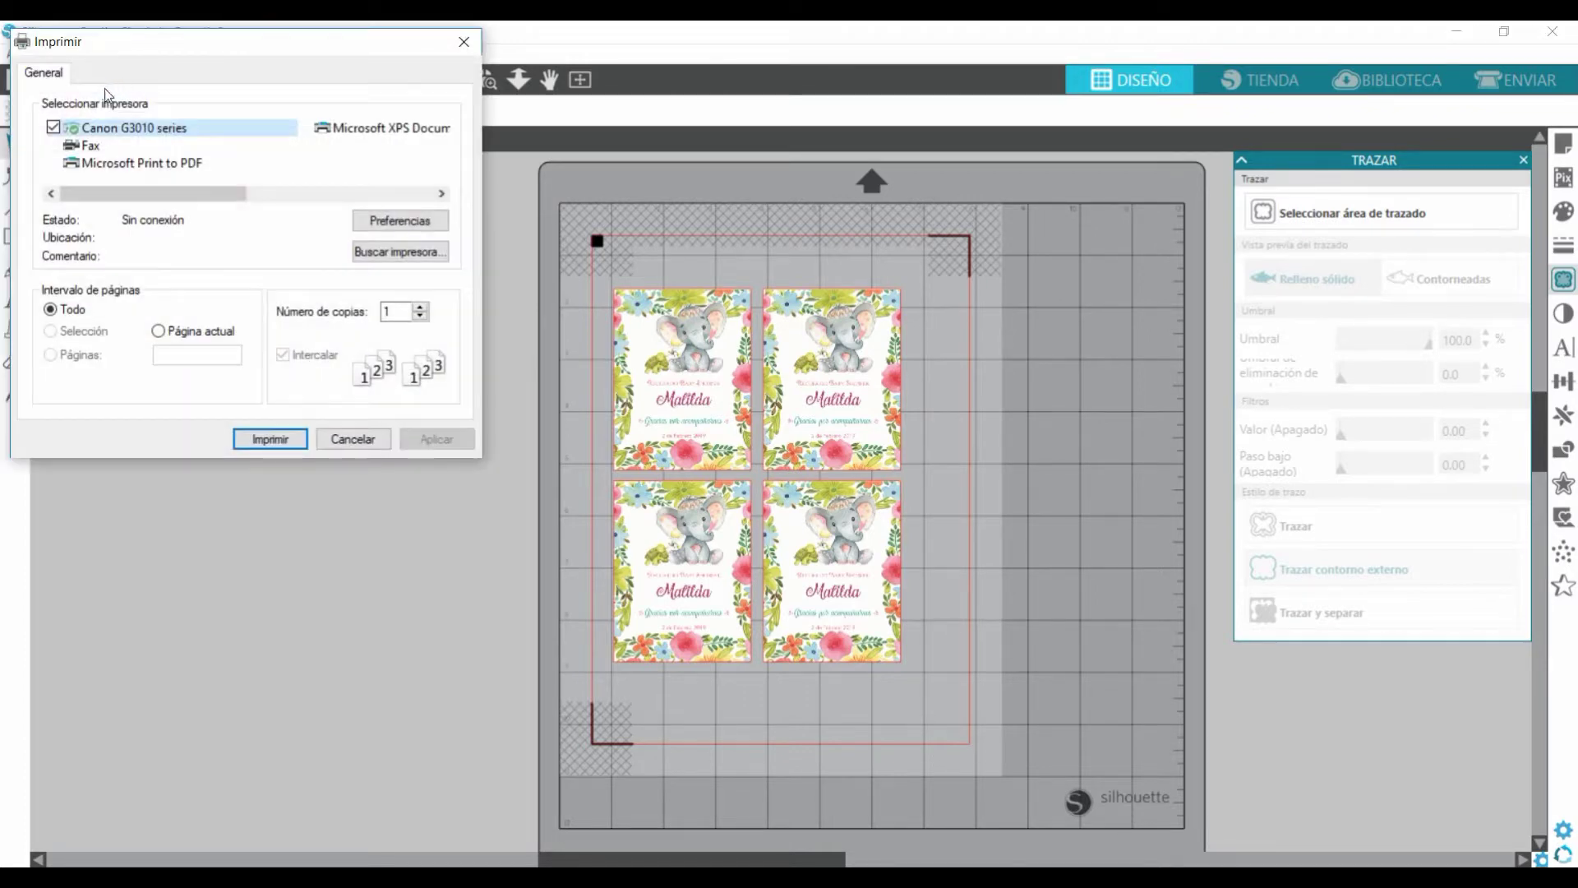
left_click(382, 227)
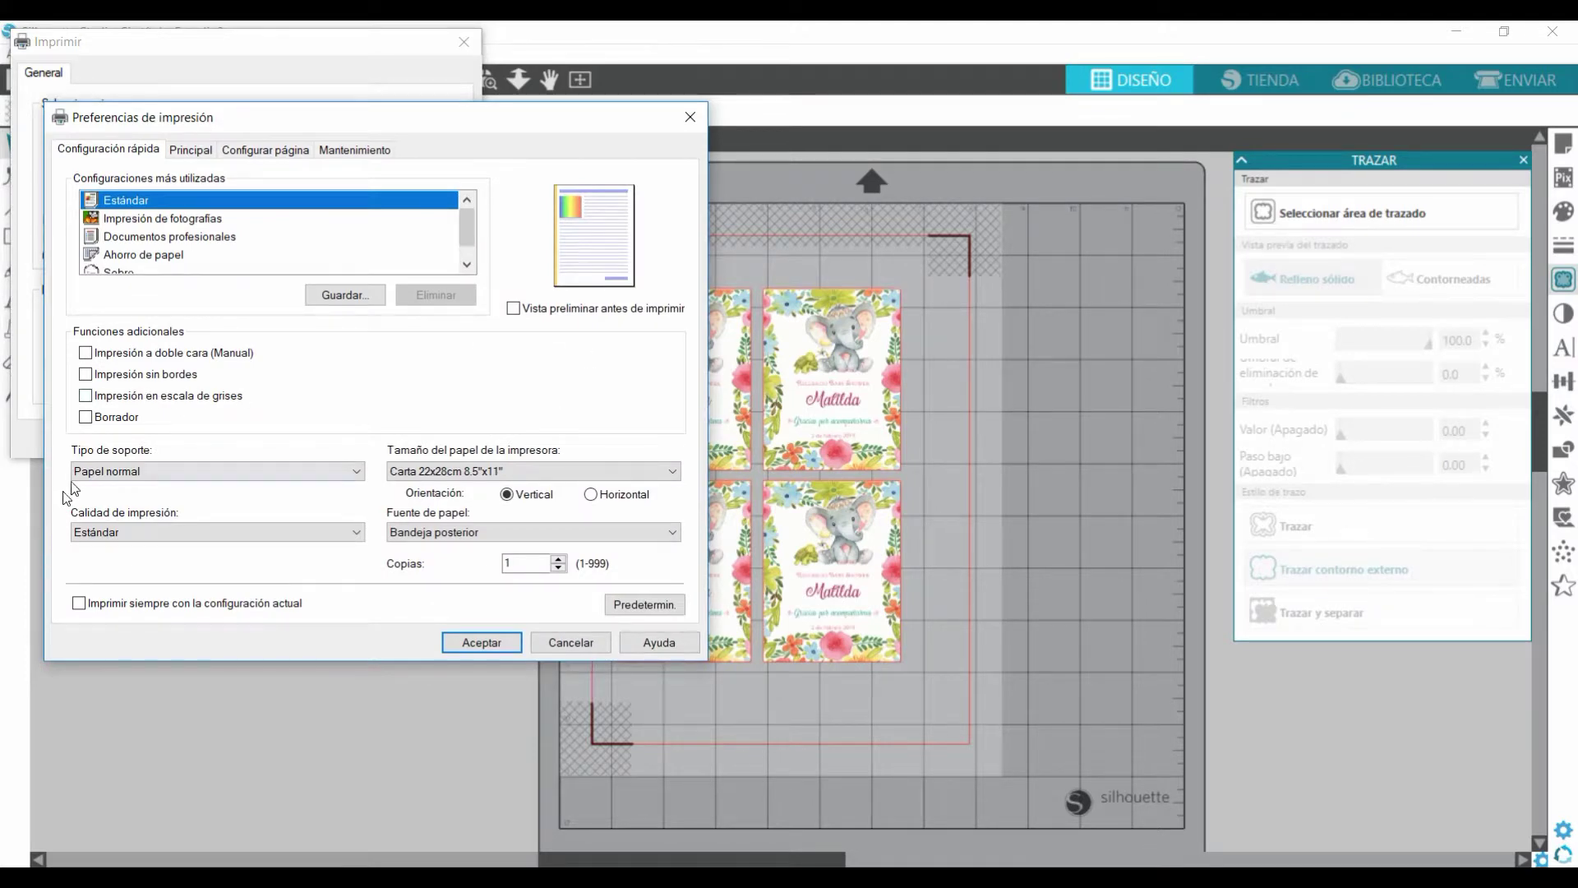
left_click(133, 474)
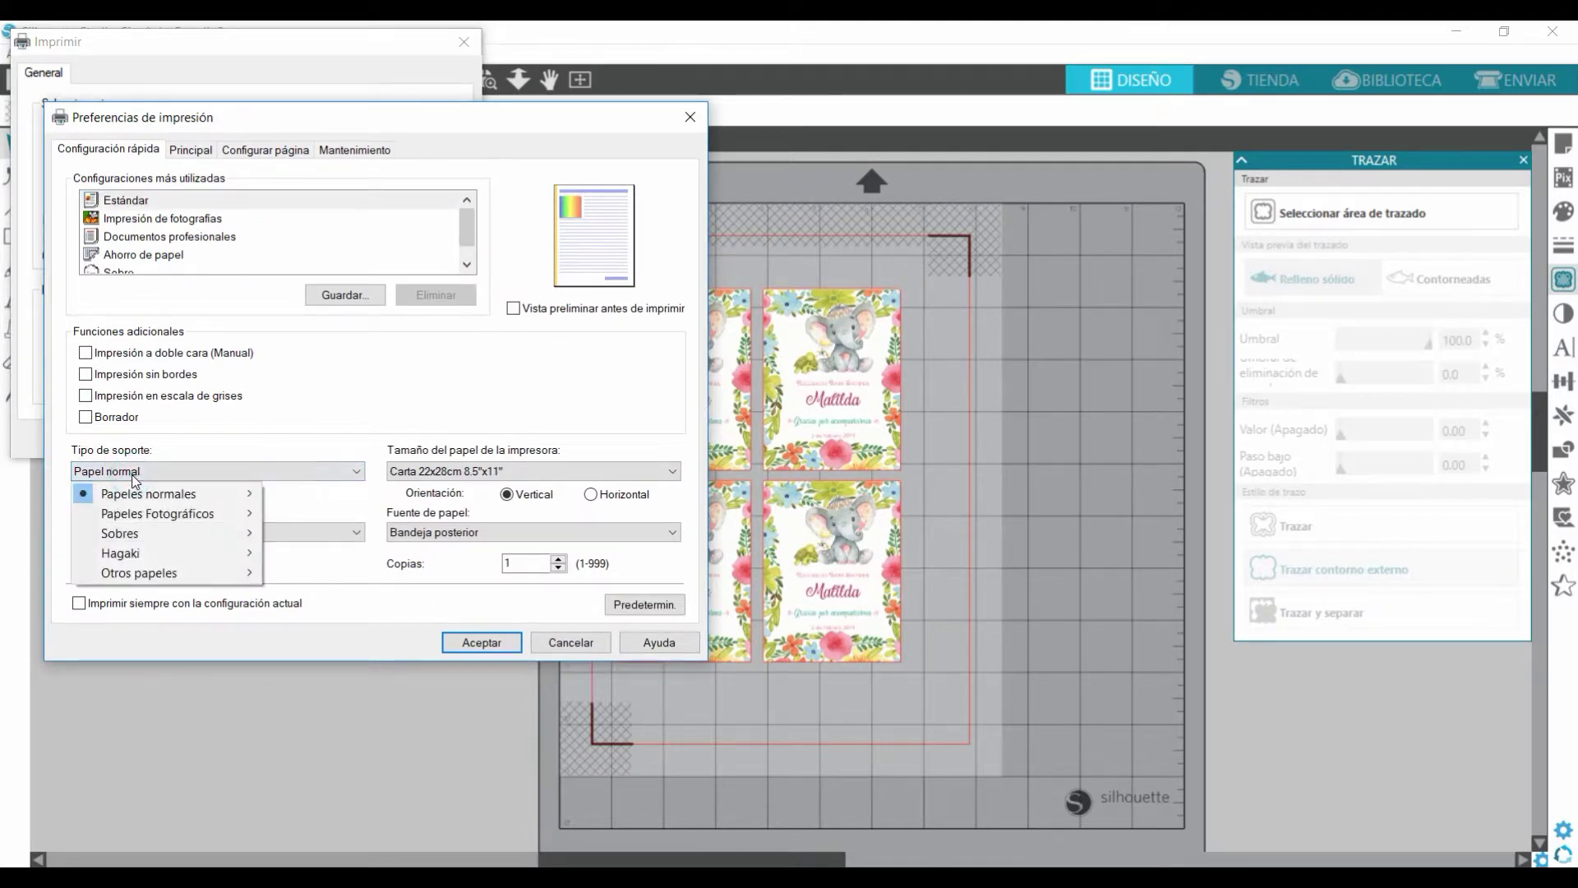
mouse_move(130, 516)
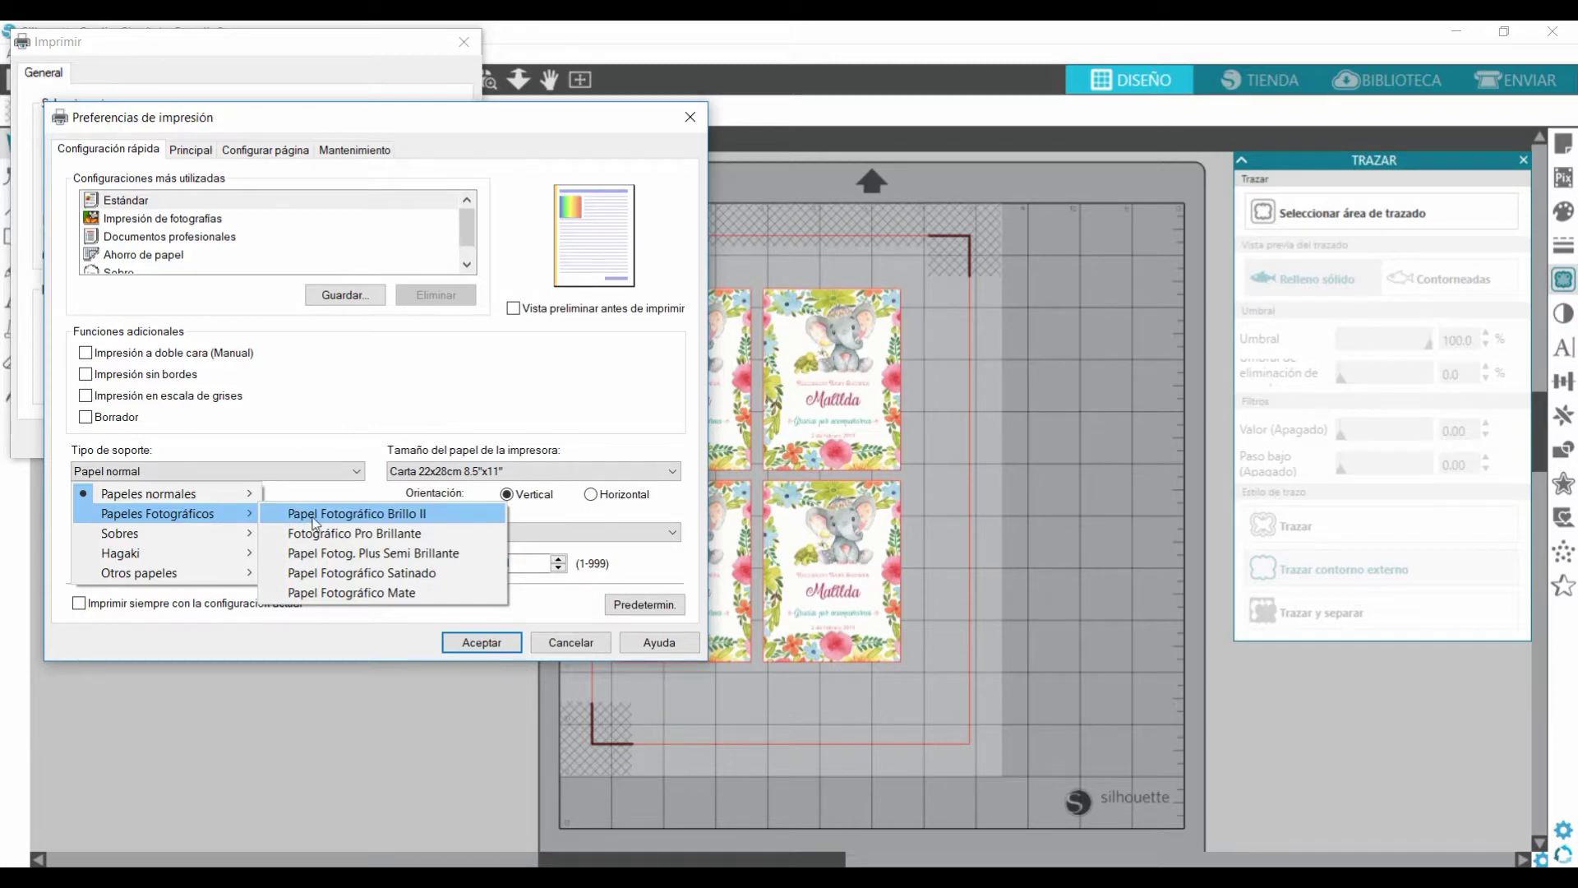
left_click(398, 518)
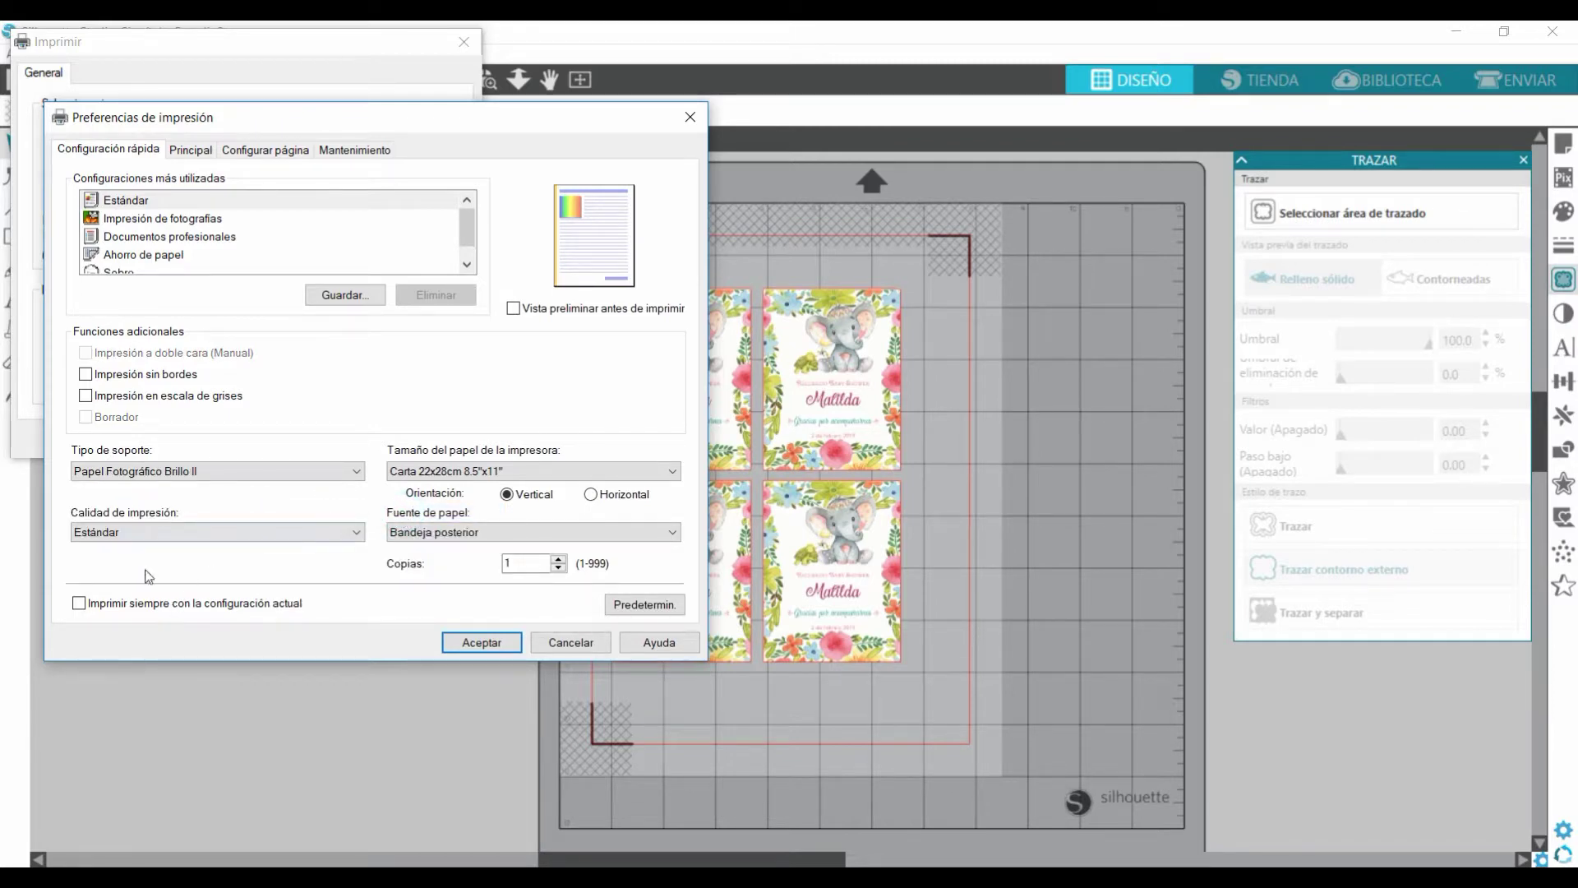
- Set the print quality to Alta with a preview before printing, and limit the page range to the current page
left_click(118, 534)
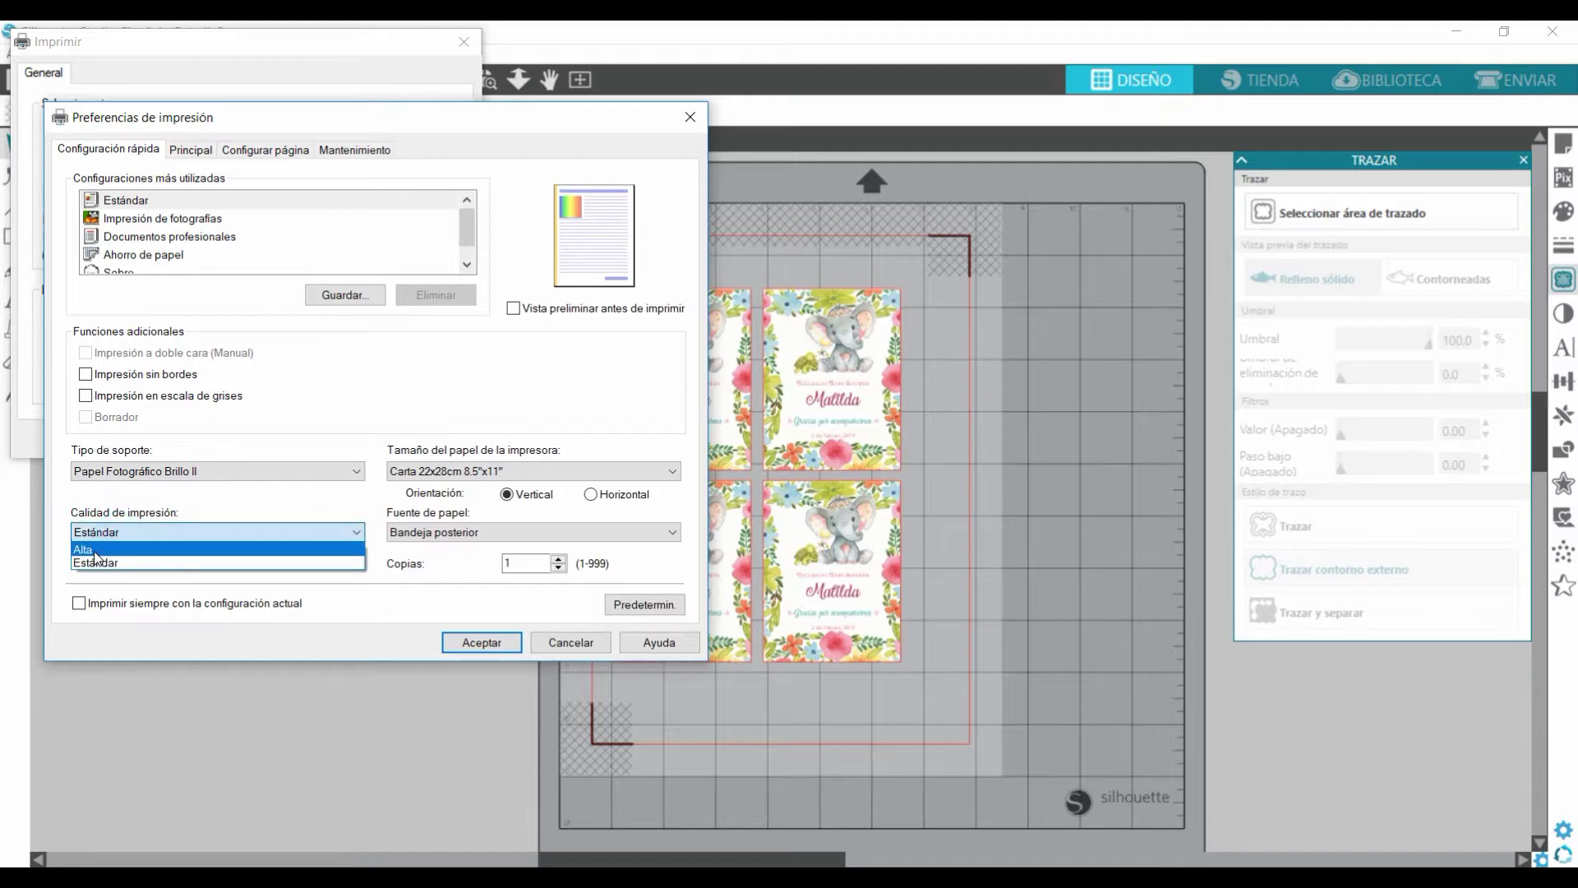
left_click(94, 551)
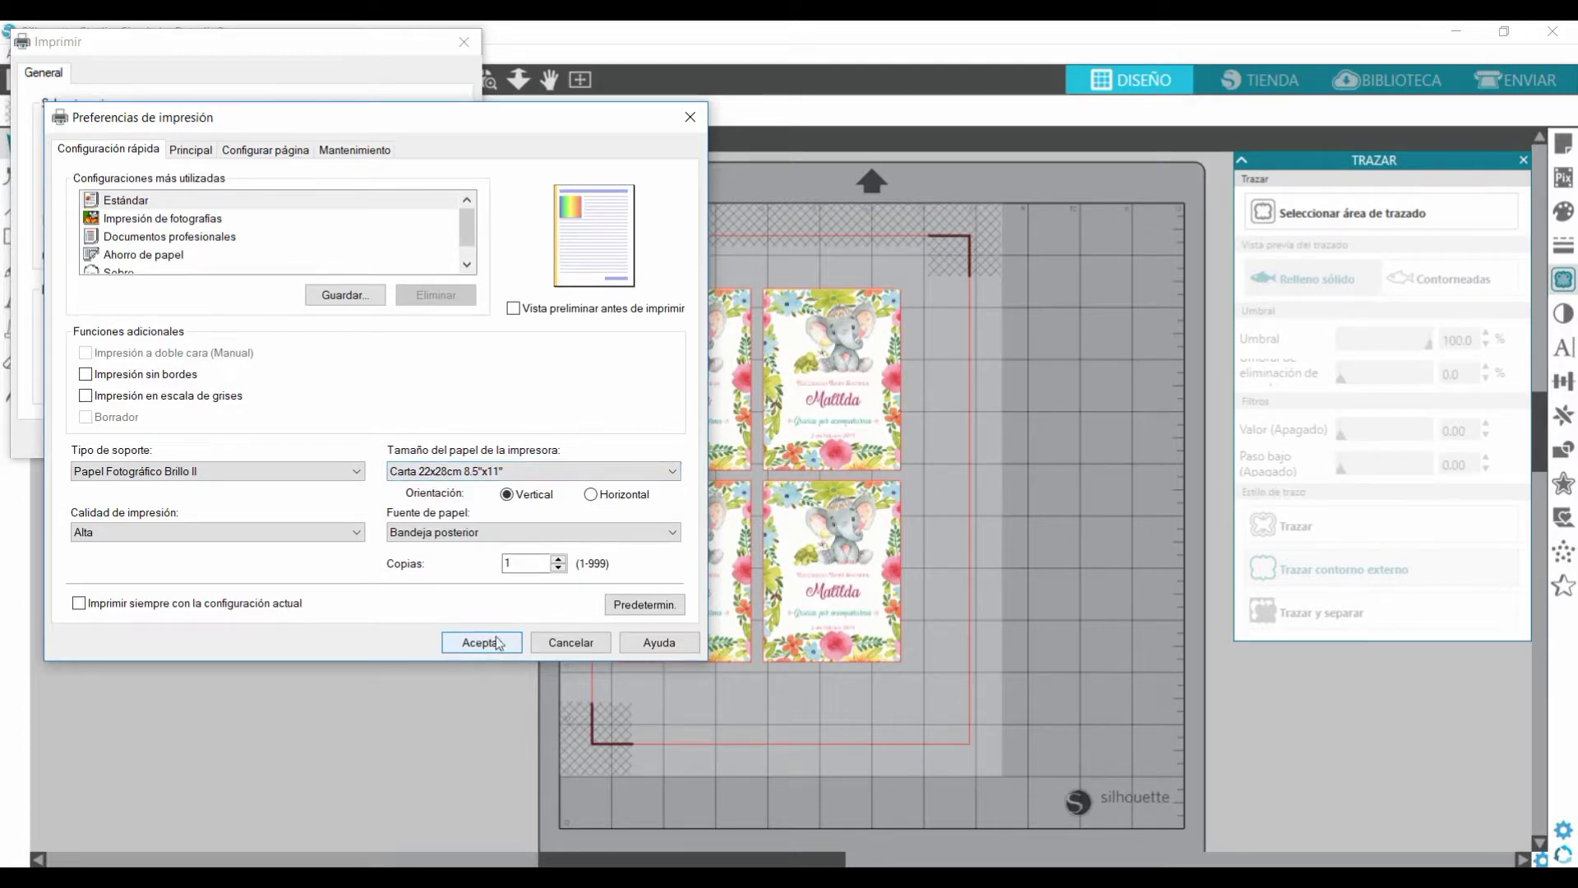
left_click(514, 309)
left_click(481, 642)
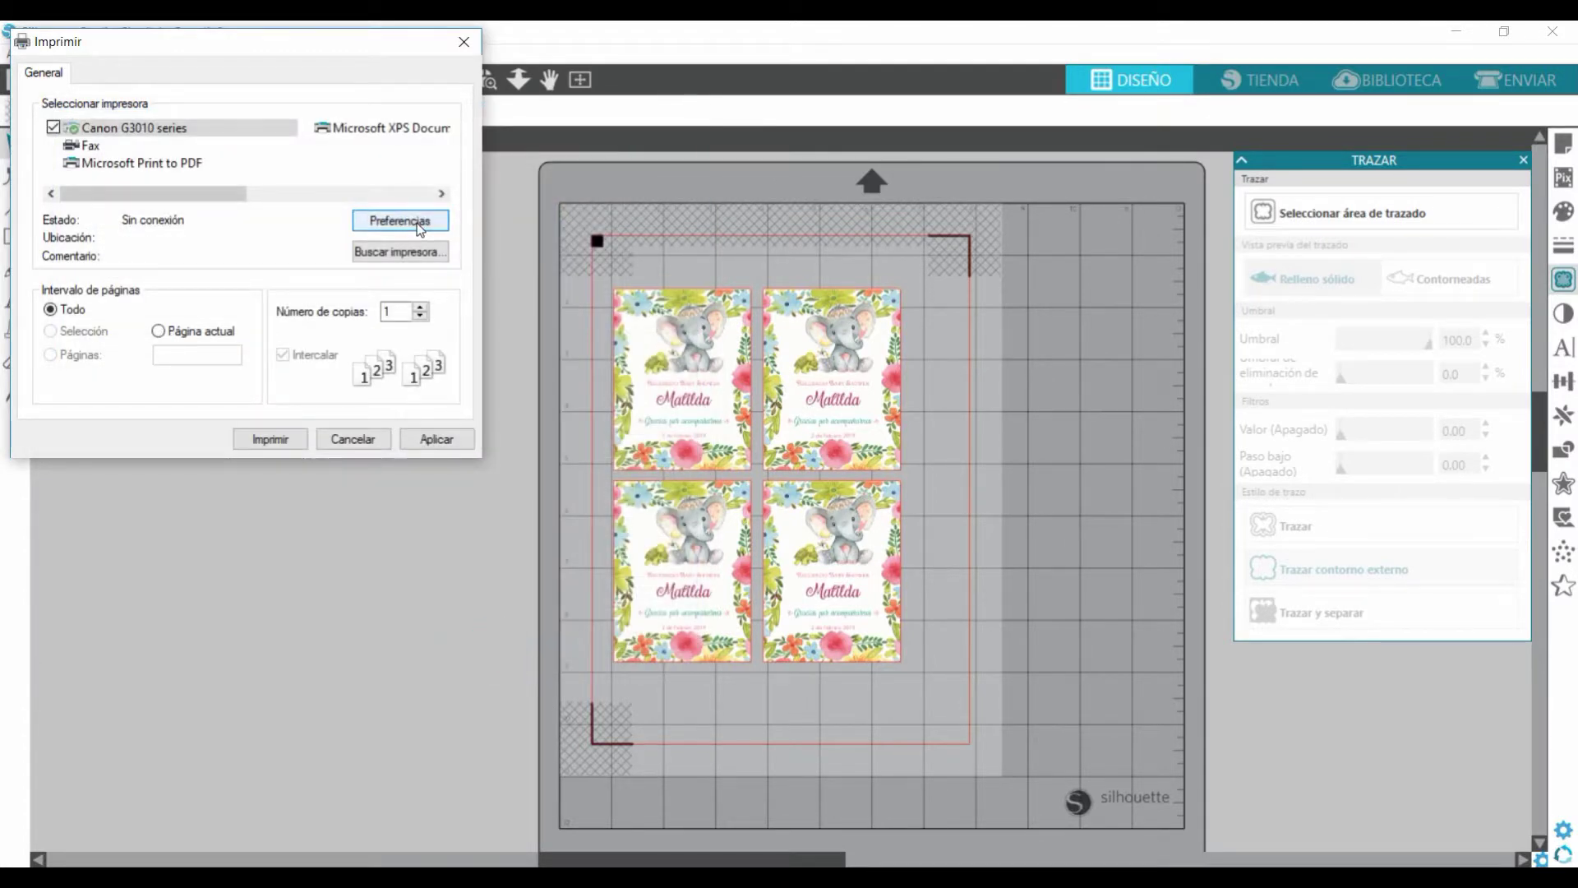
left_click(158, 331)
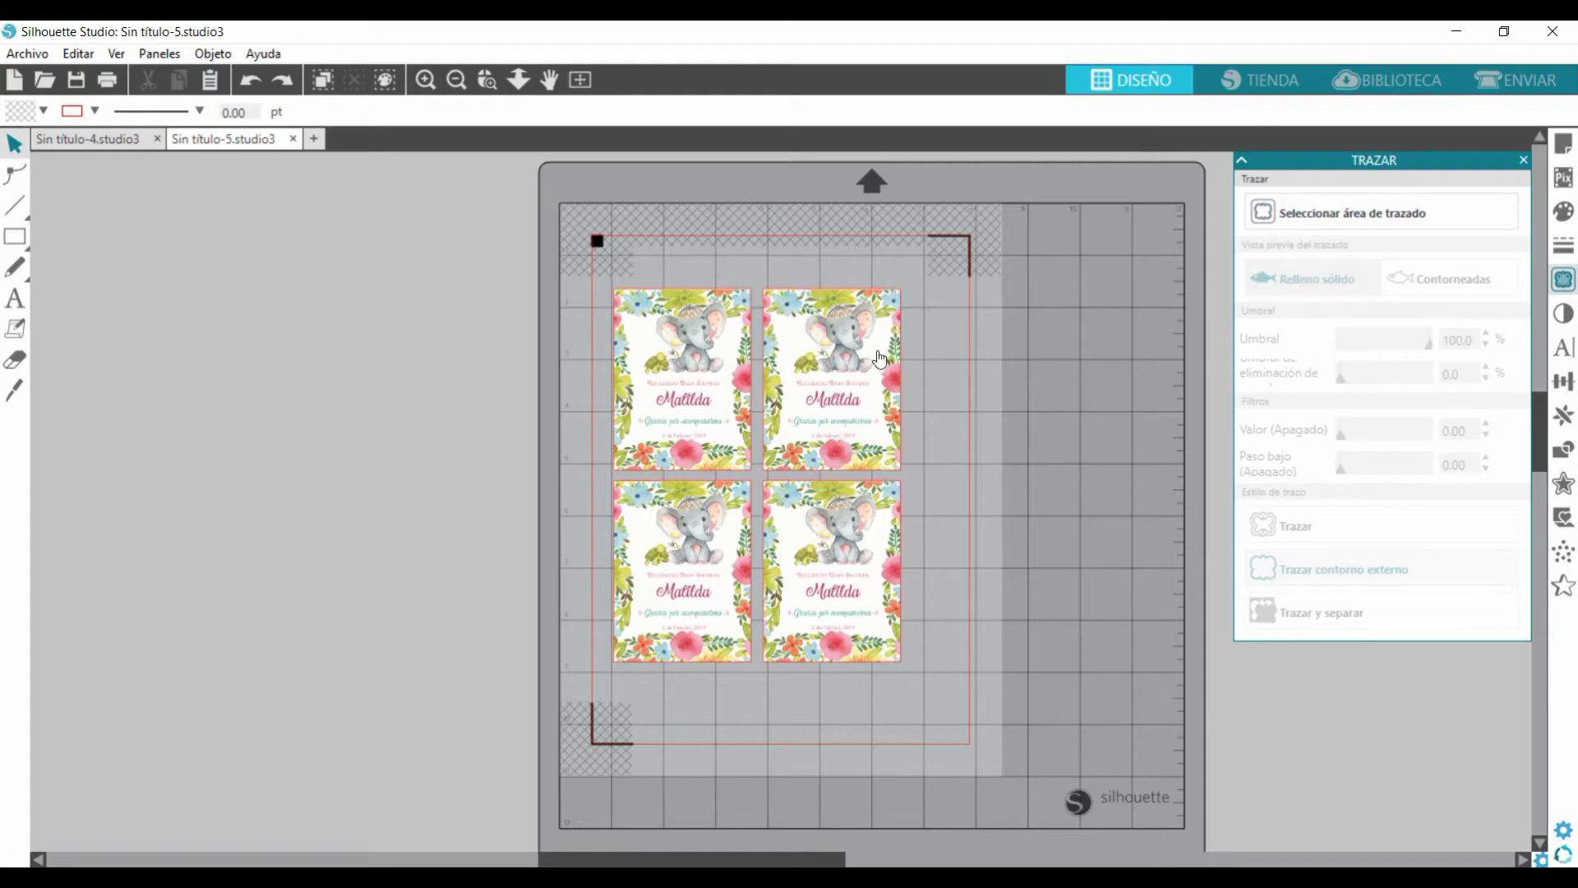
- Go to the send-to-cutter settings, select all four cards and set their cut type to Cortar
left_click(1525, 86)
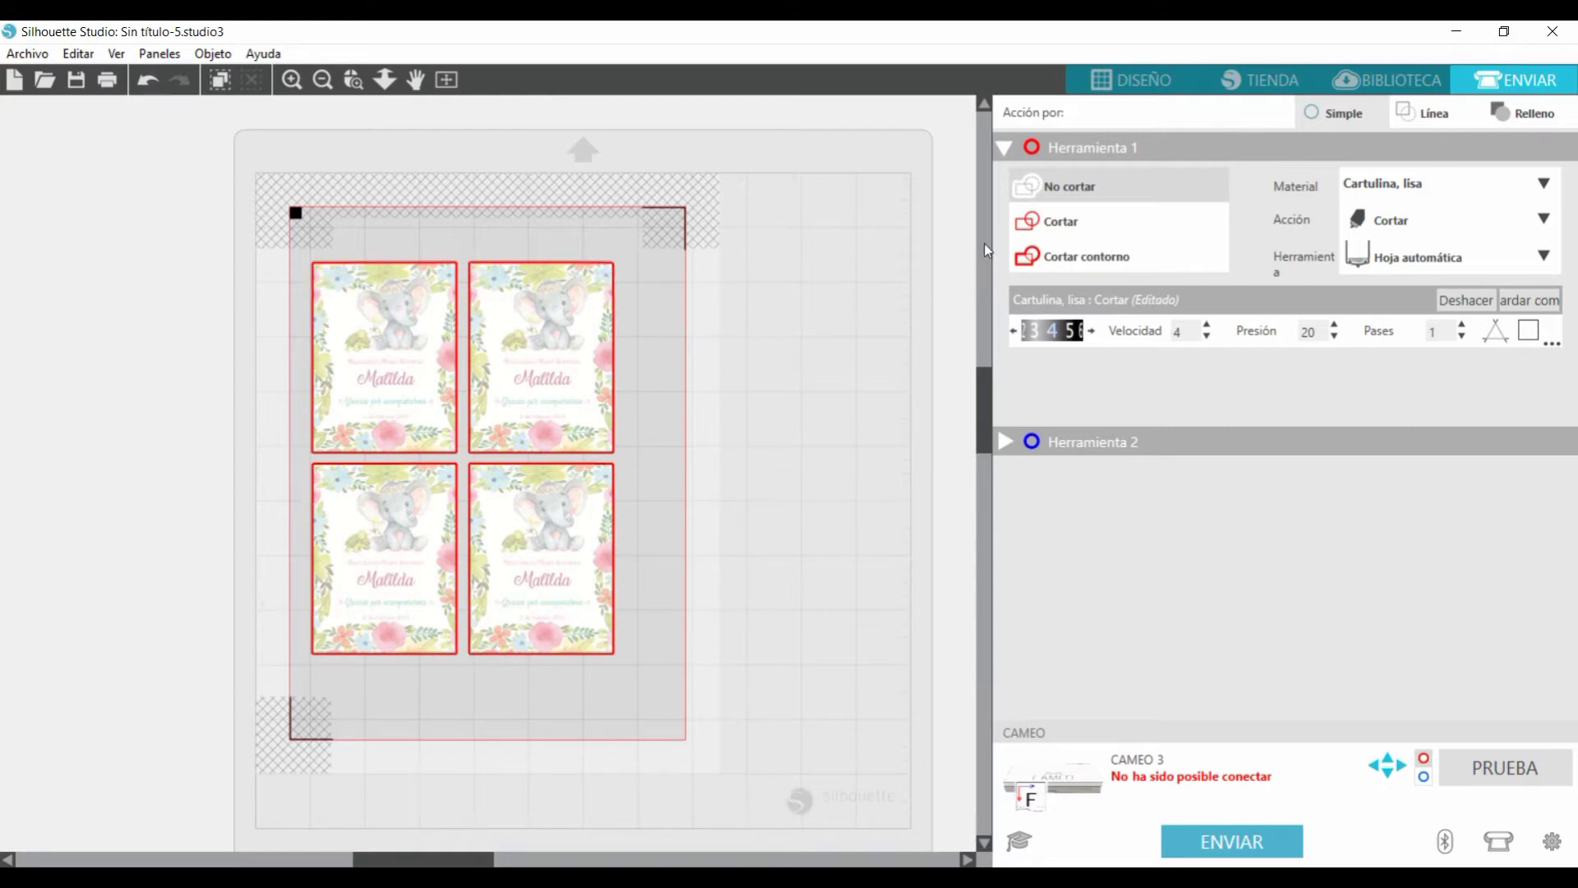
left_click(1051, 221)
left_click_drag(626, 668, 304, 277)
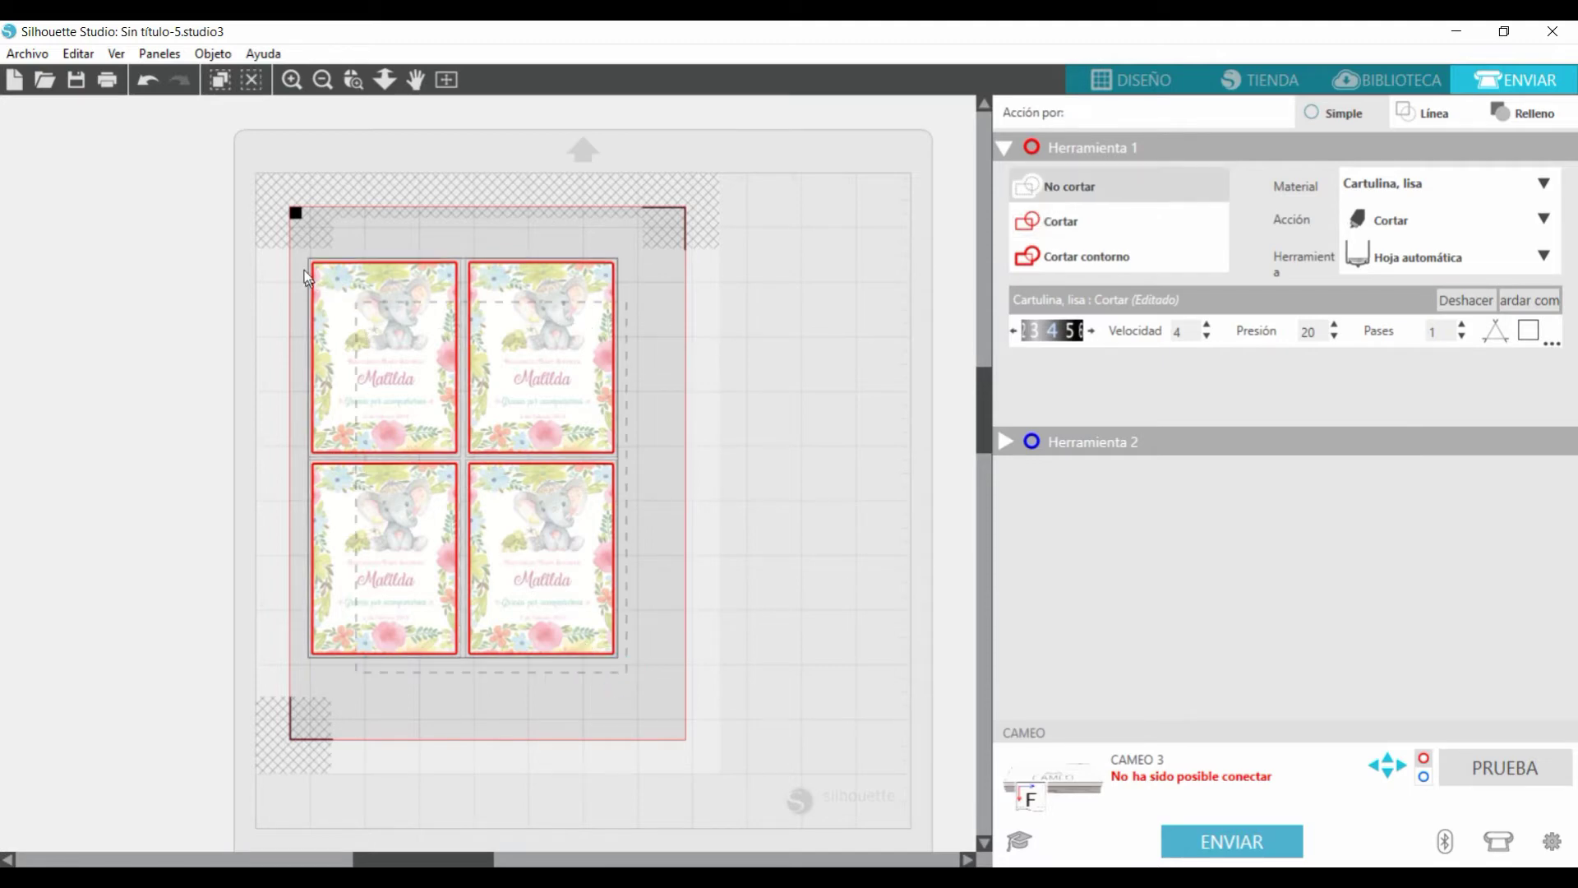
left_click(1081, 191)
left_click_drag(634, 673, 303, 261)
left_click(1054, 223)
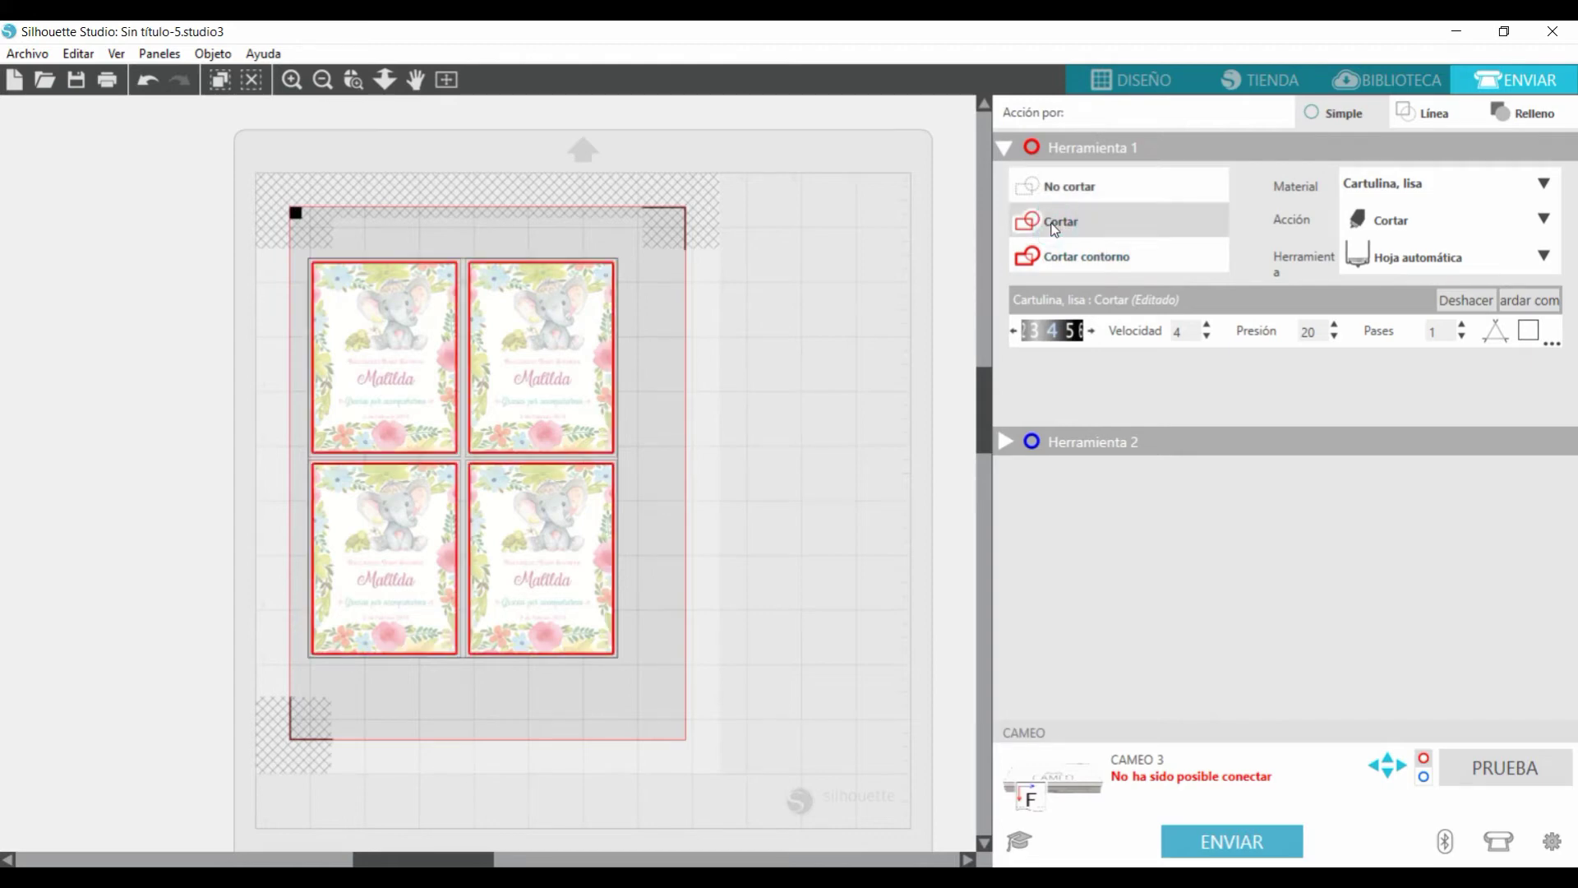
- Set the cutting material of Herramienta 1 to Papel imantado, imprimible
left_click(1375, 182)
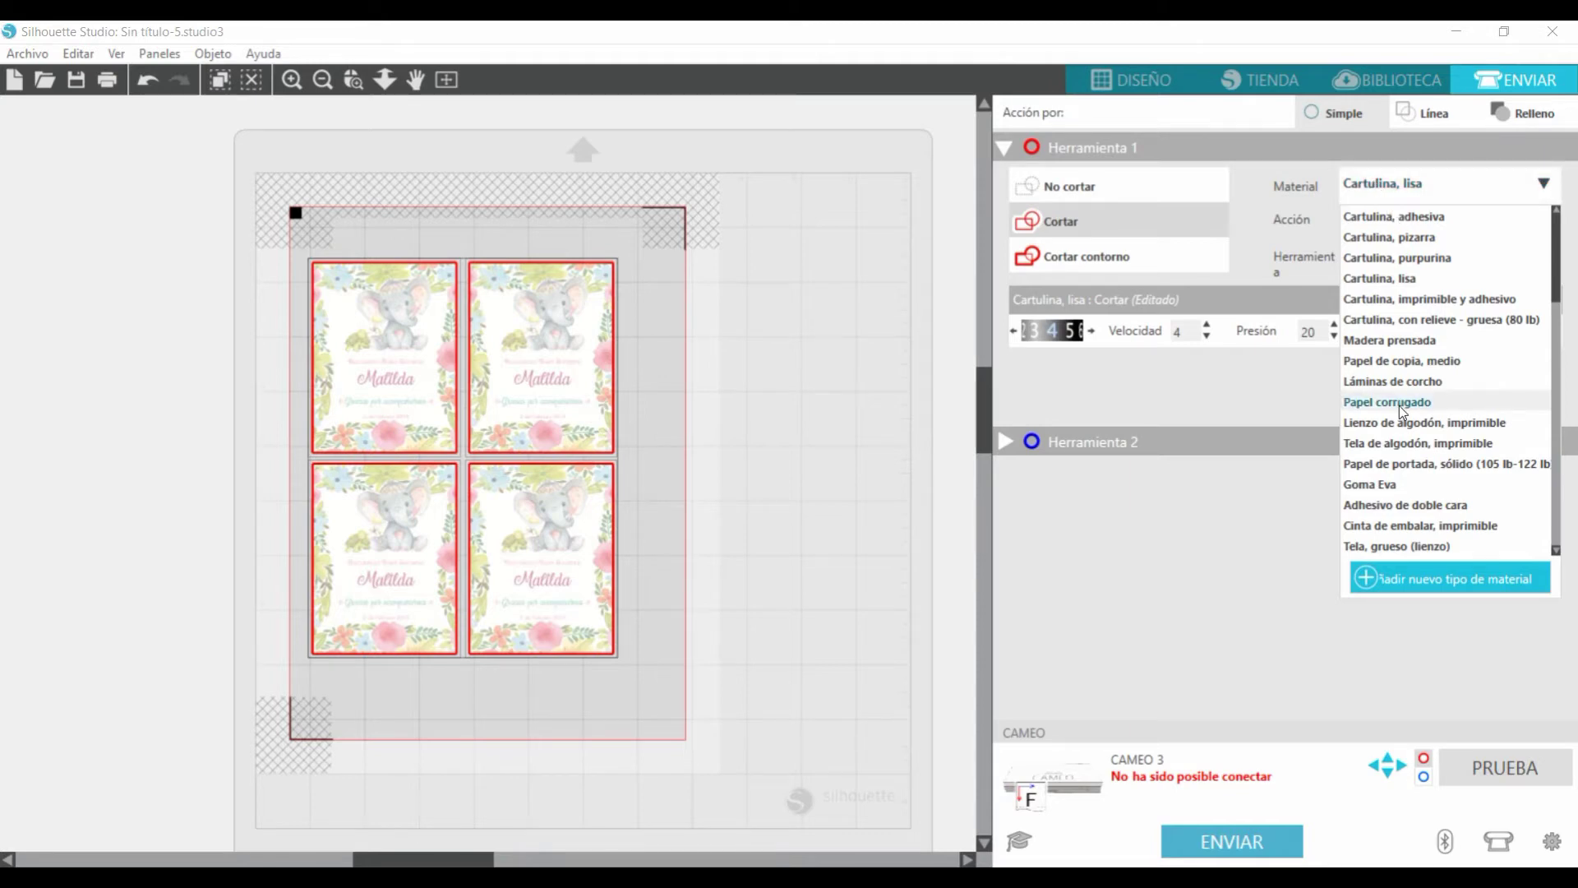
scroll(1398, 416, "down", 3)
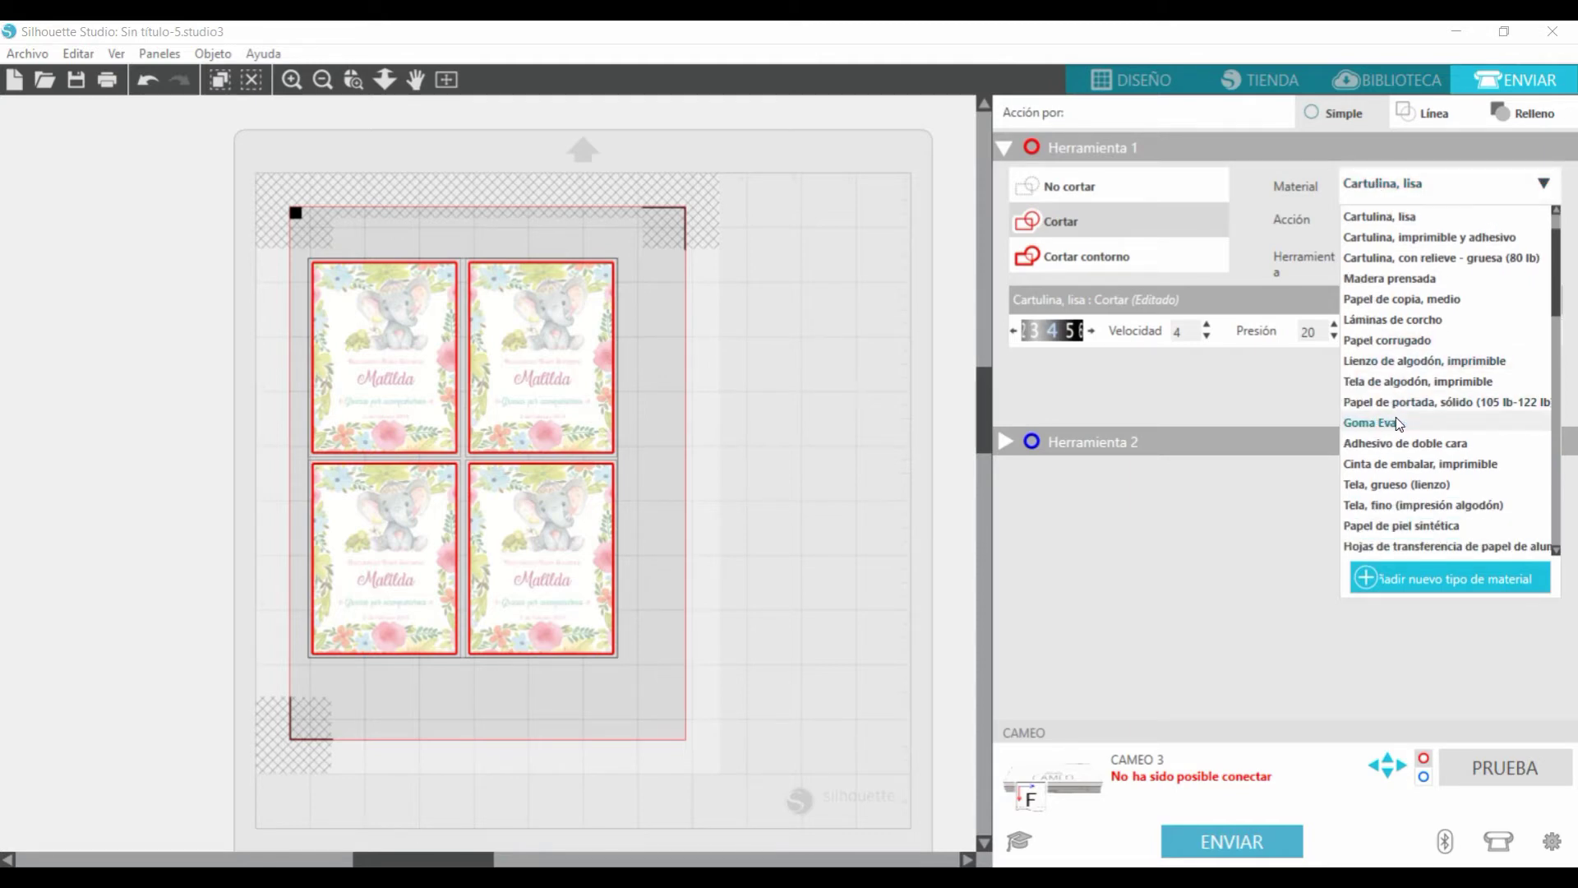
scroll(1396, 416, "down", 4)
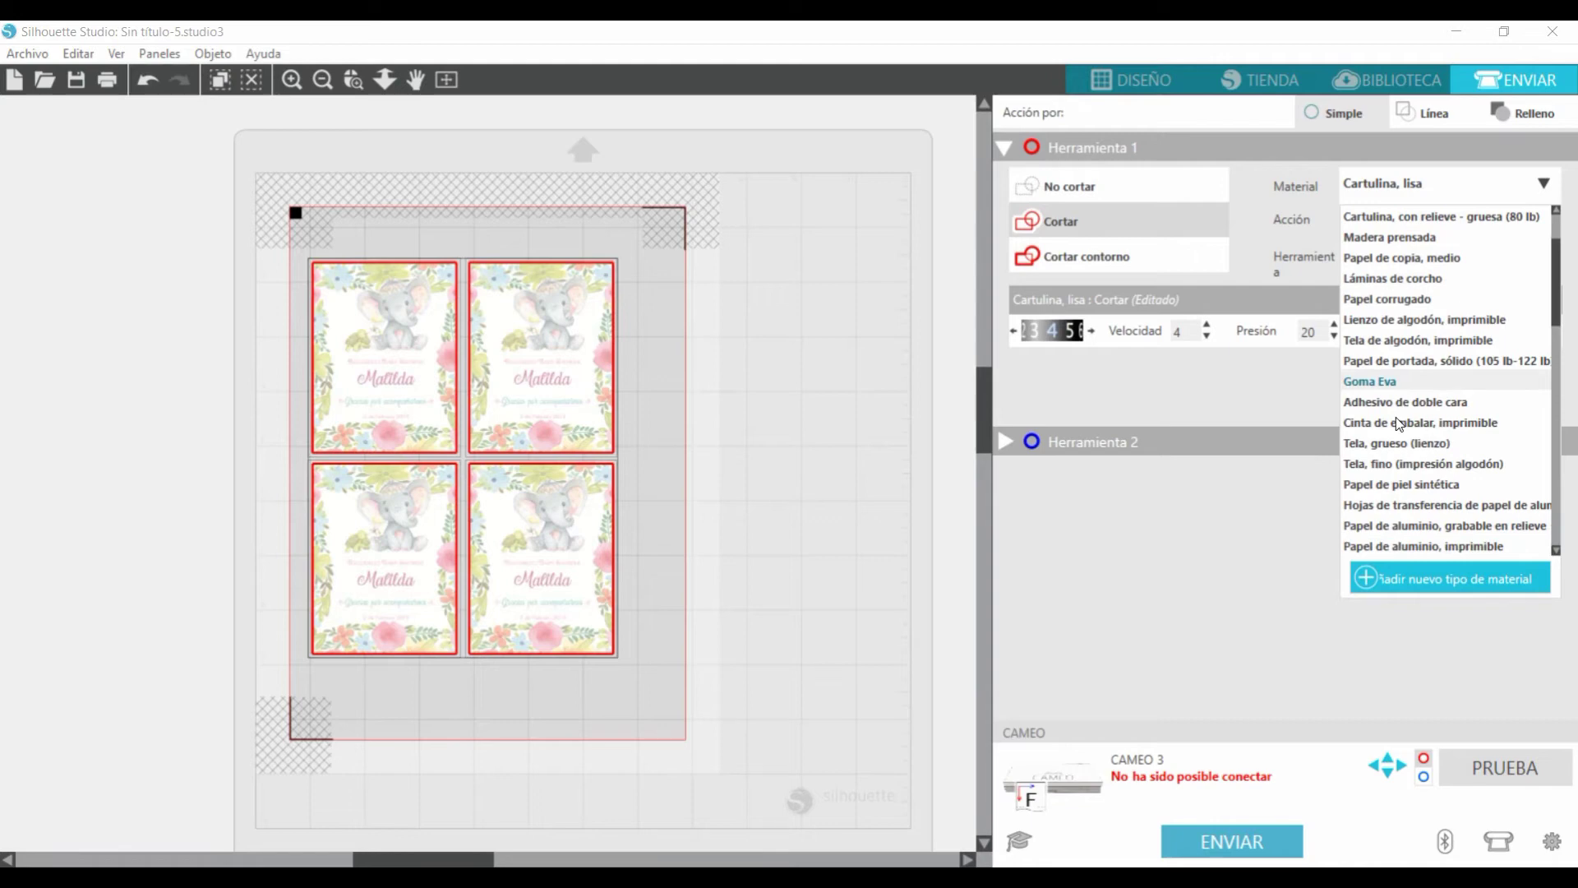
scroll(1398, 417, "down", 11)
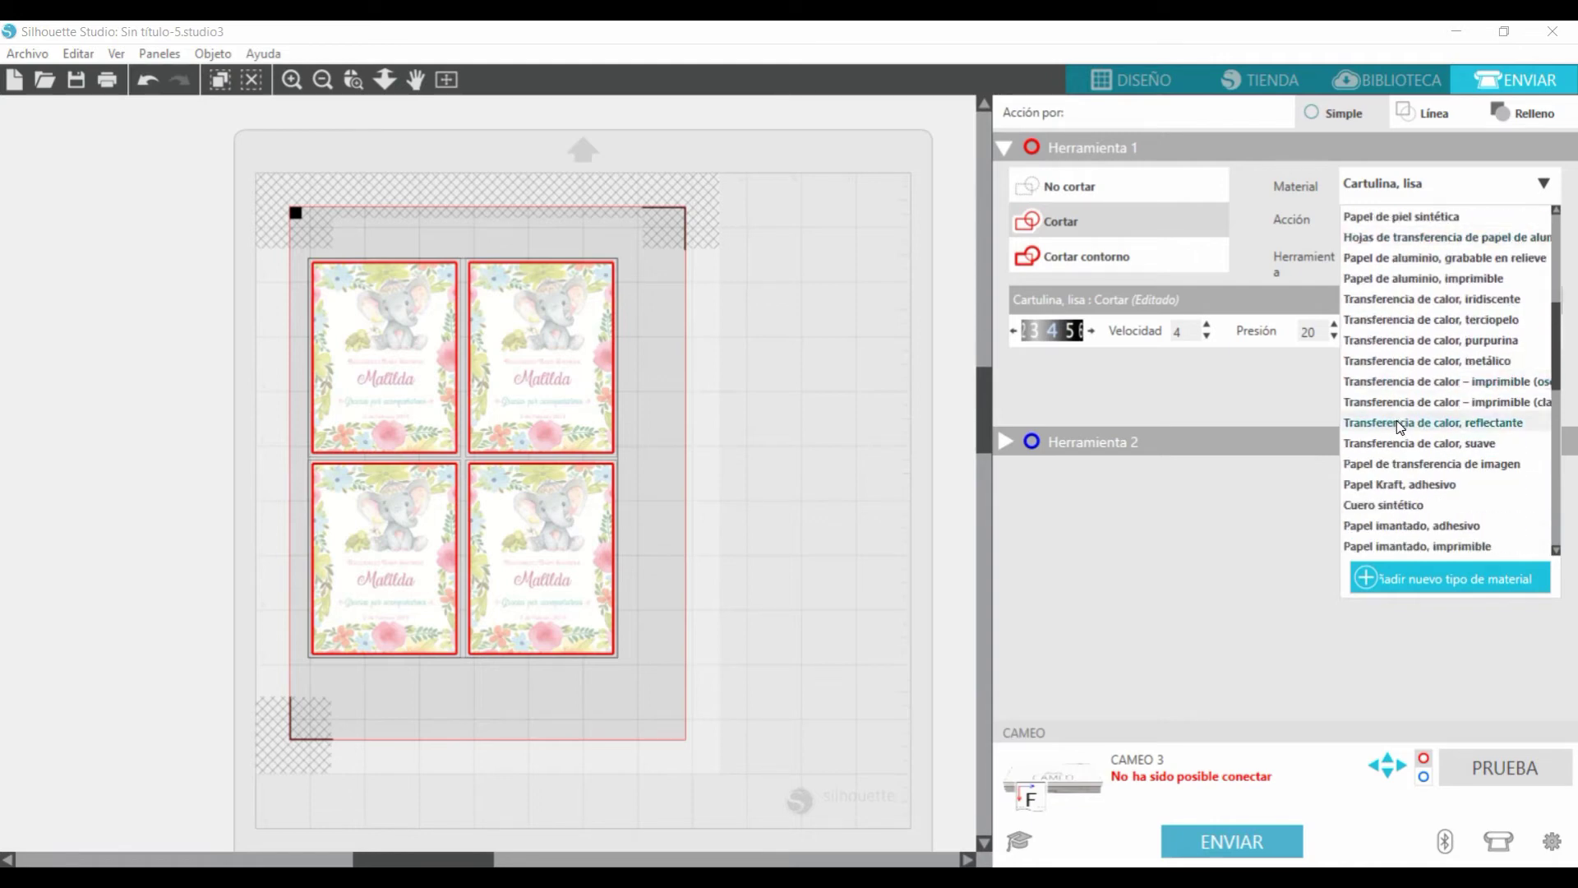
scroll(1397, 421, "down", 1)
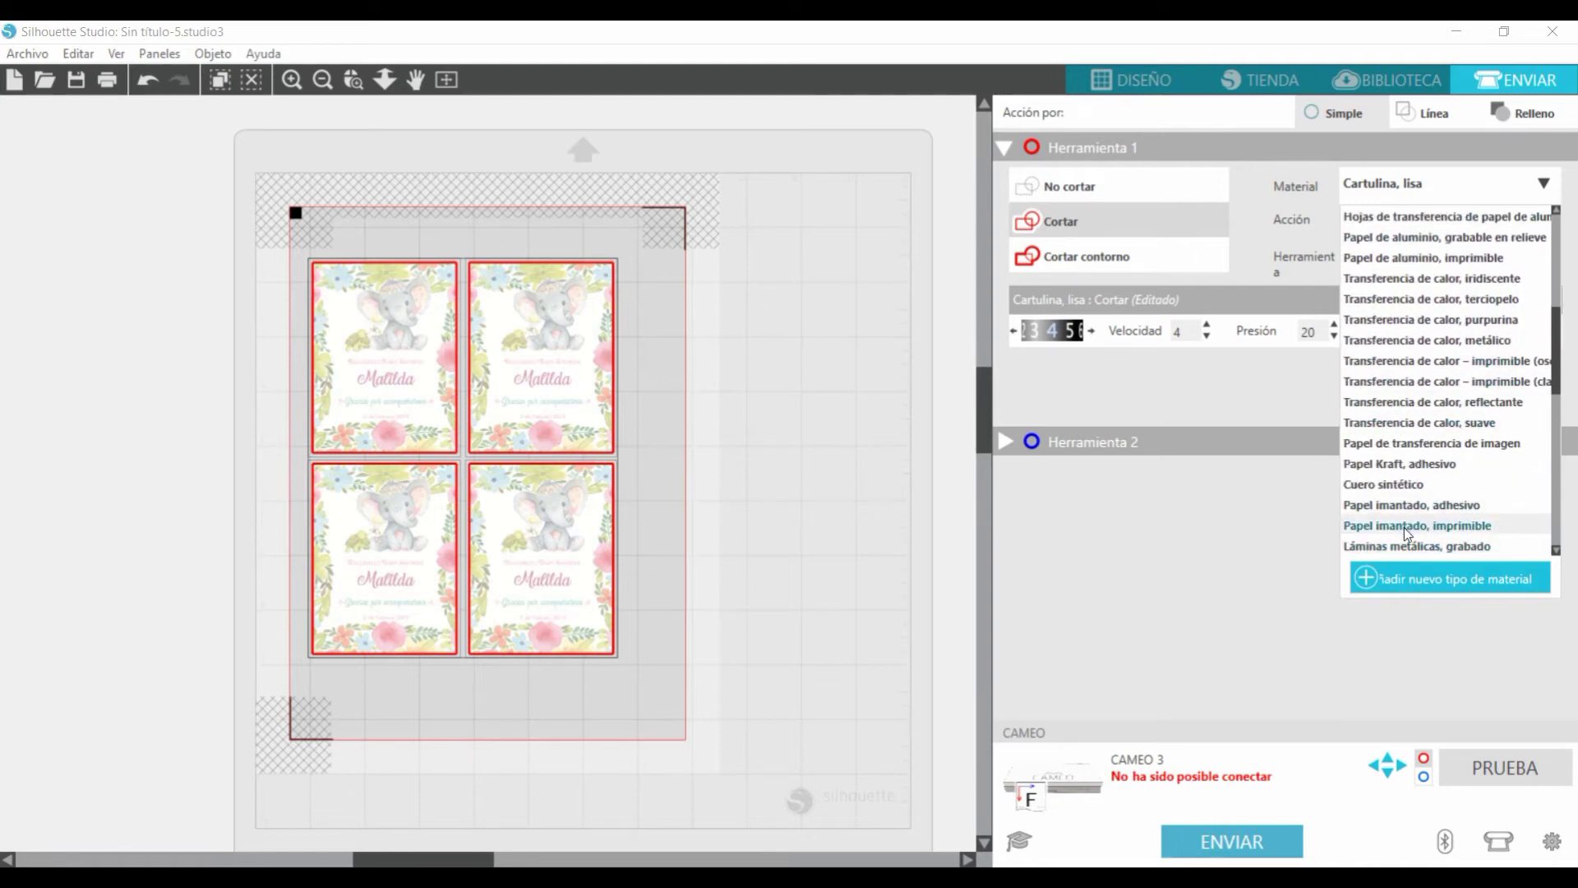
left_click(1404, 526)
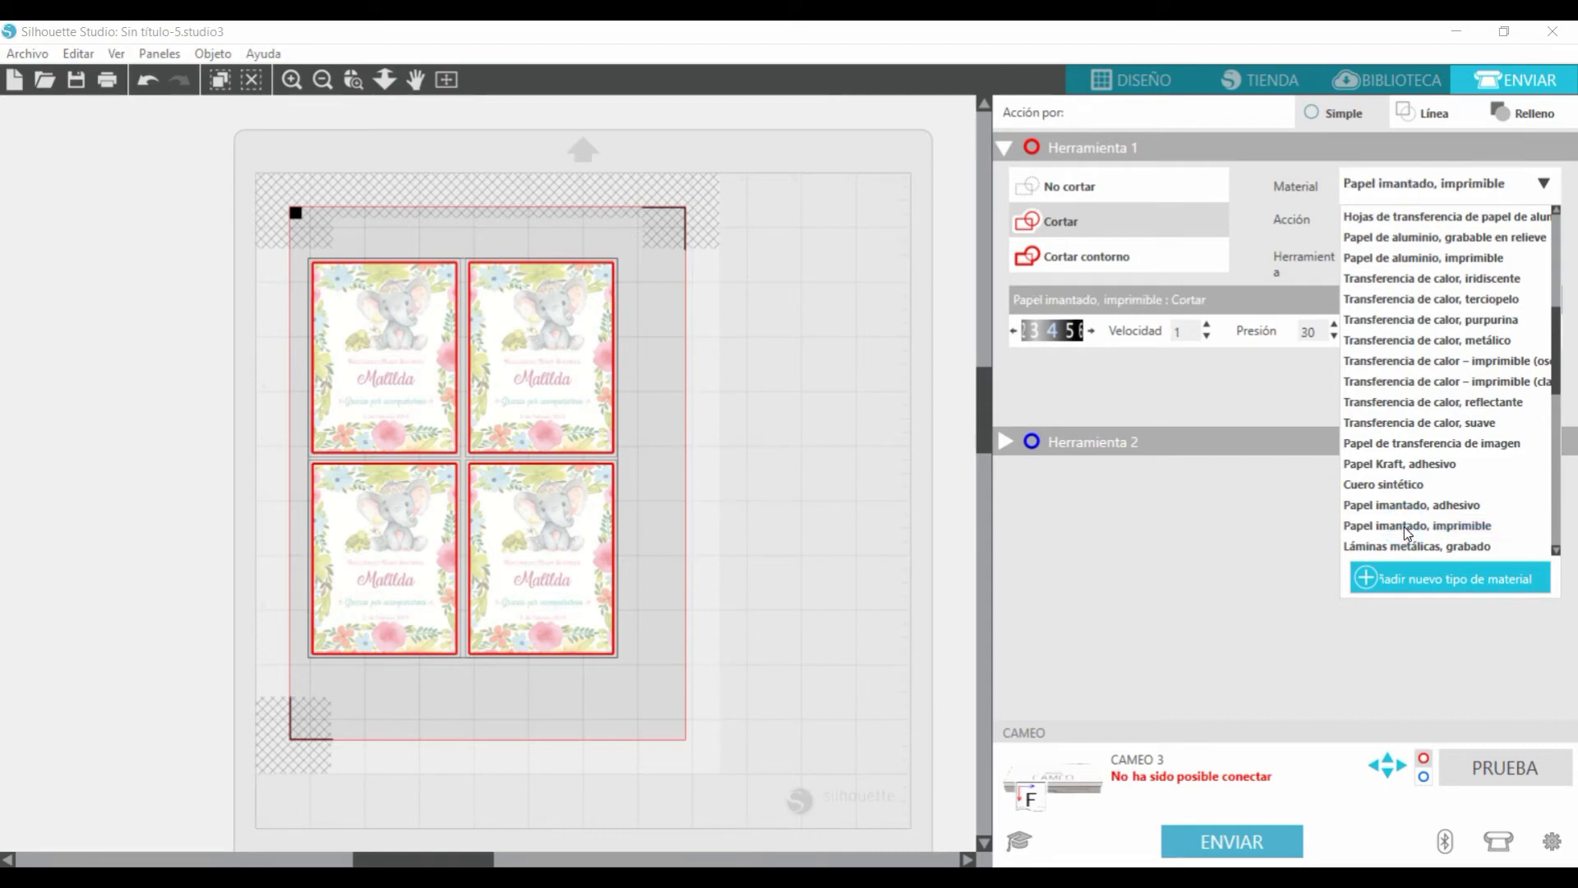